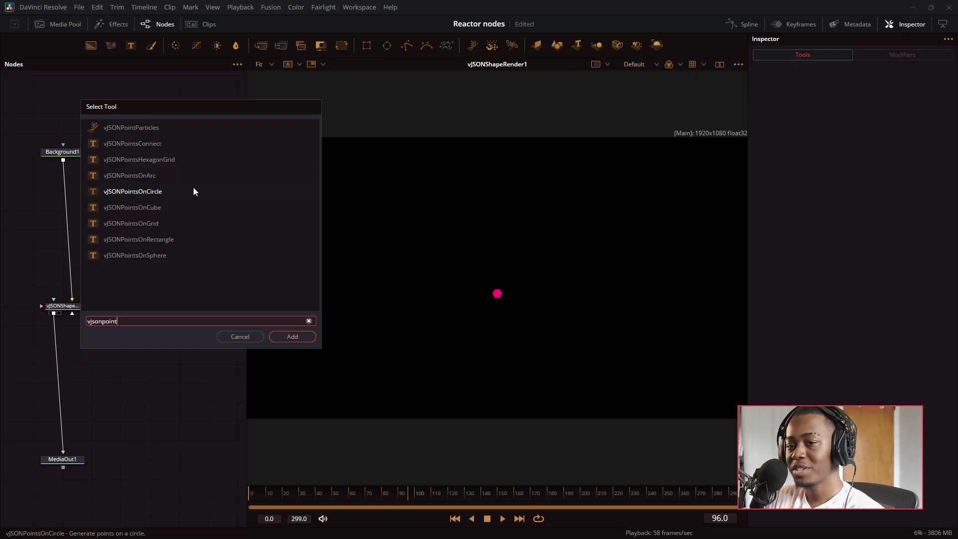
Feed a vJSONPointsOnCircle node with an increased radius and more segments into the camera projection, and rotate the projection around Y.
double_click(193, 189)
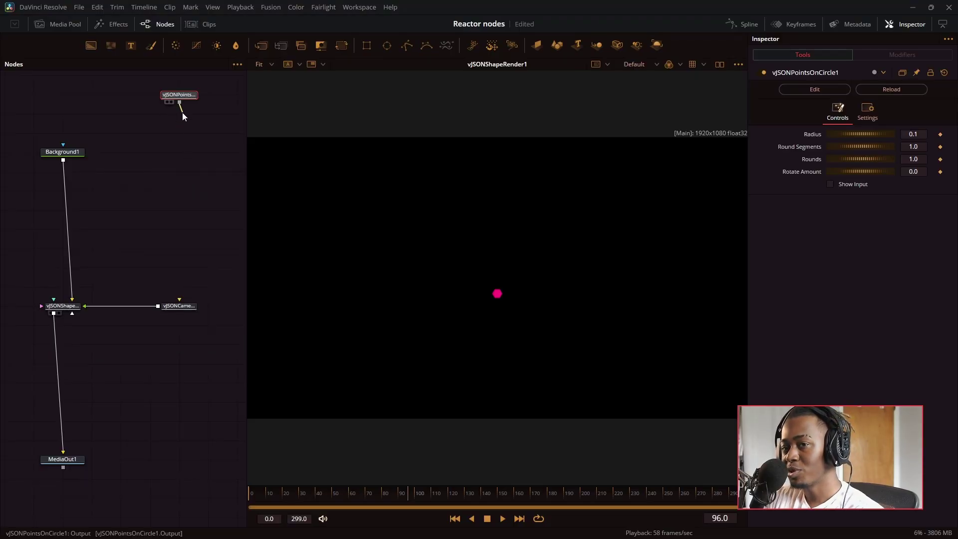
drag(182, 94, 182, 150)
drag(837, 133, 869, 143)
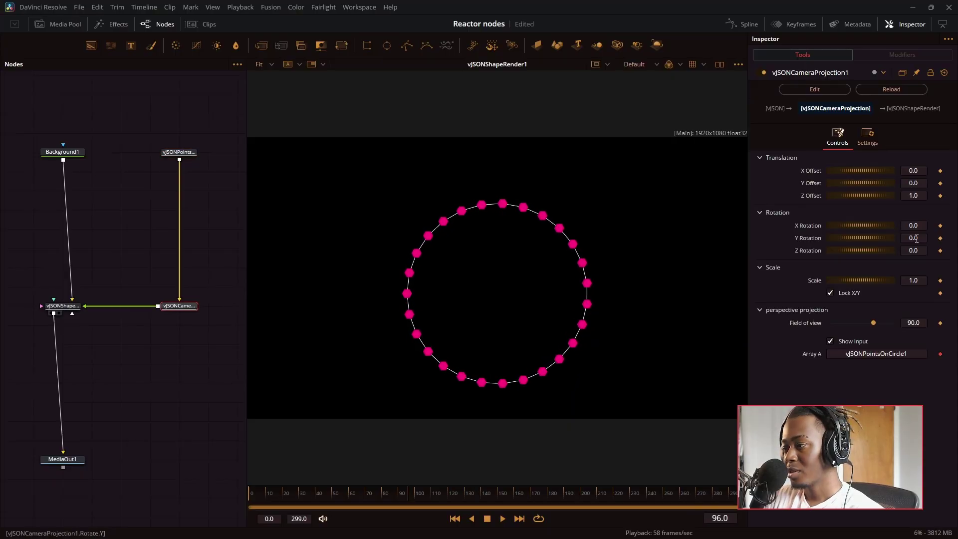
drag(917, 237, 851, 238)
Replace the circle source with a vJSONPointsOnCube node connected to the vJSONCameraProjection node and placed directly above it.
click(151, 109)
key(shift+space)
text(vjson)
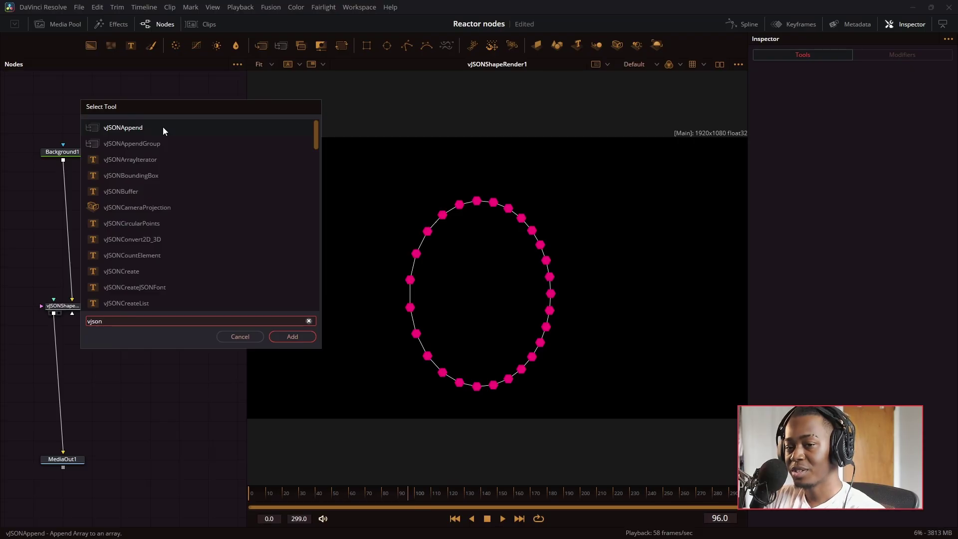
text(point)
key(Down)
key(Down)
key(Down)
key(Down)
key(Down)
key(Return)
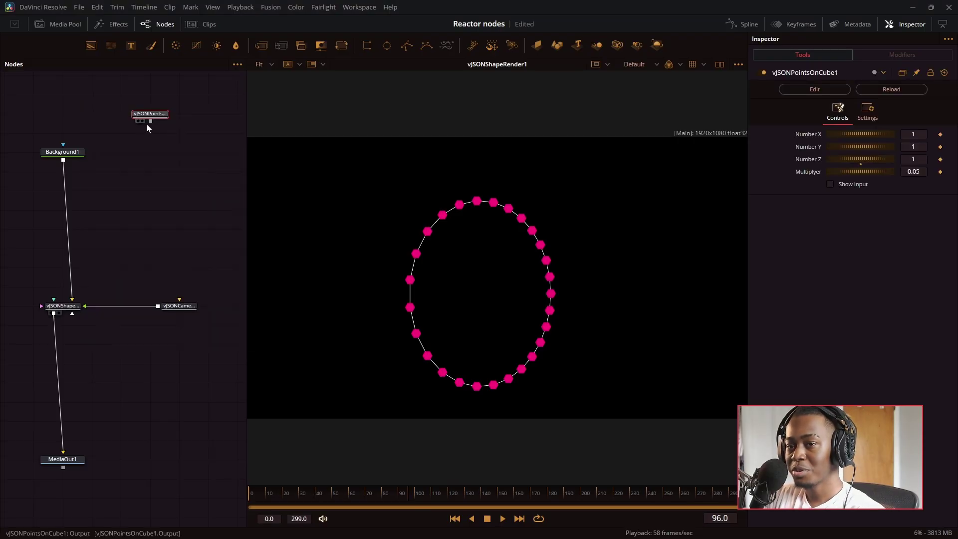
drag(150, 121, 178, 301)
drag(164, 115, 194, 153)
Set the cube to 20 × 12 × 15 points with a 0.137 multiplier, and turn off Show Dots in vJSONShapeRender1.
drag(844, 134, 854, 170)
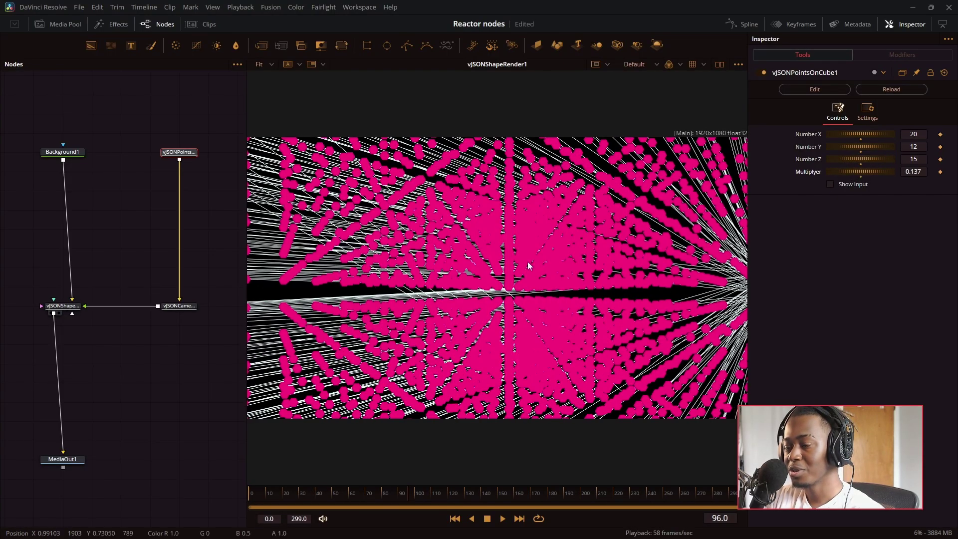
click(179, 306)
click(74, 308)
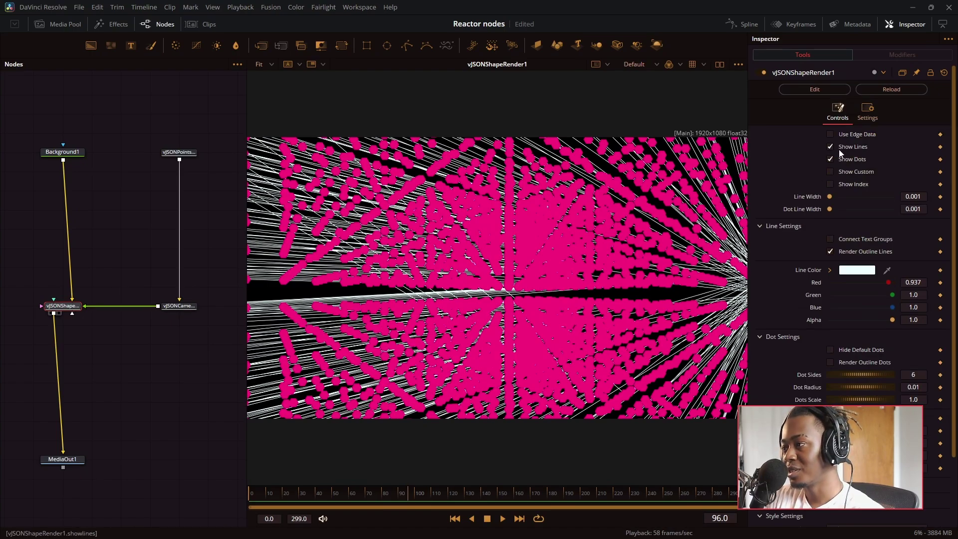
click(831, 159)
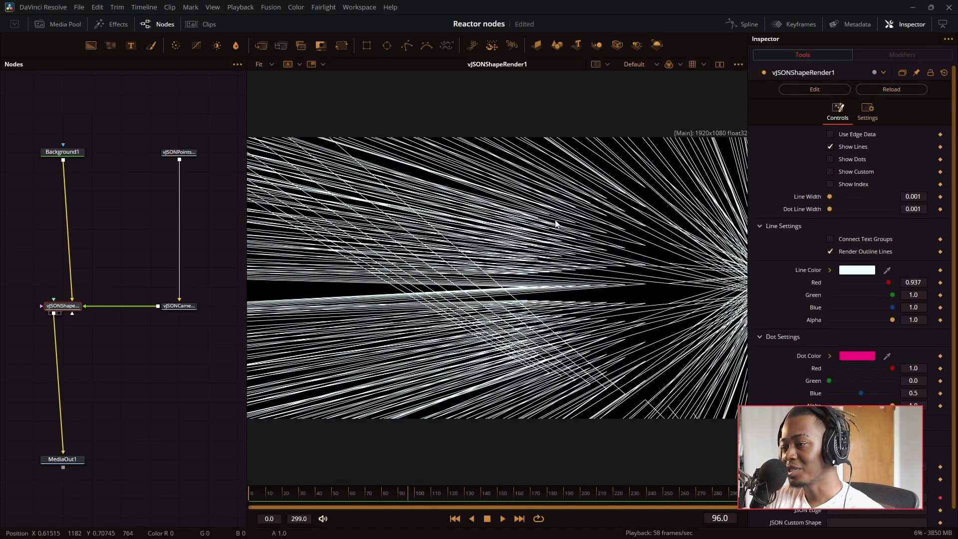
Try a Z rotation on the camera projection, undo it, and adjust the Y rotation instead.
click(179, 306)
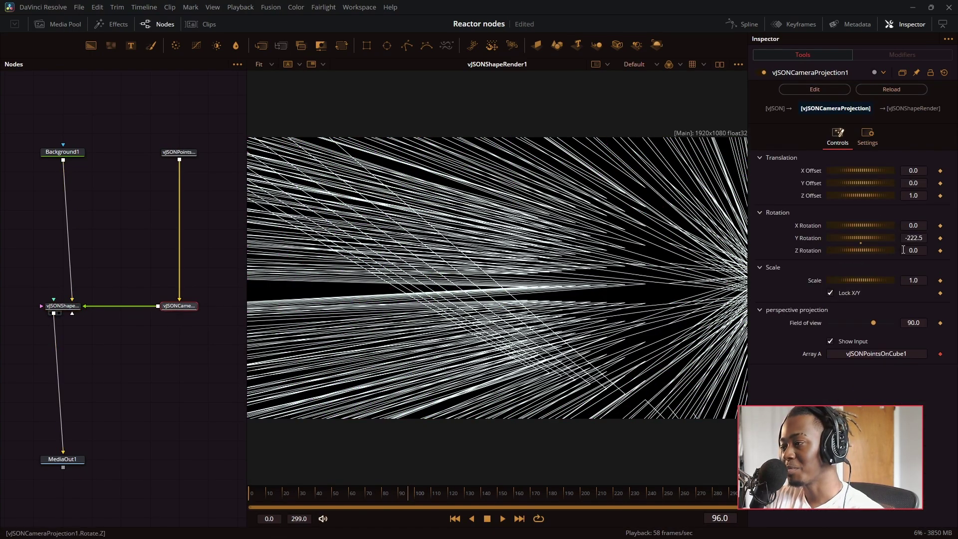
drag(912, 250, 564, 255)
key(ctrl+z)
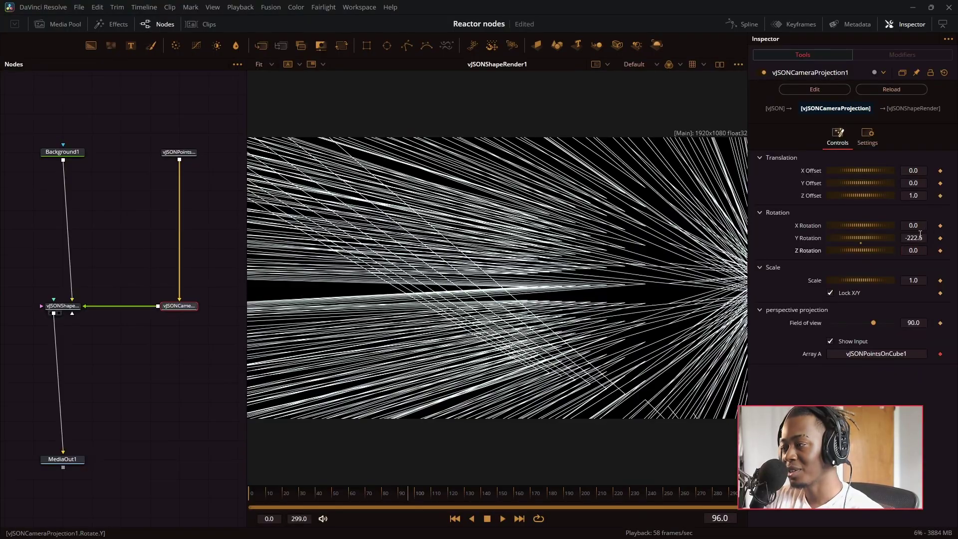
mouse_move(918, 238)
mouse_down()
mouse_move(649, 272)
mouse_move(424, 324)
mouse_move(916, 239)
mouse_up()
Replace the cube source with a vJSONPointsOnGrid node set to 15 × 10 × 14 points.
drag(334, 371, 236, 207)
key(shift+space)
text(vjson)
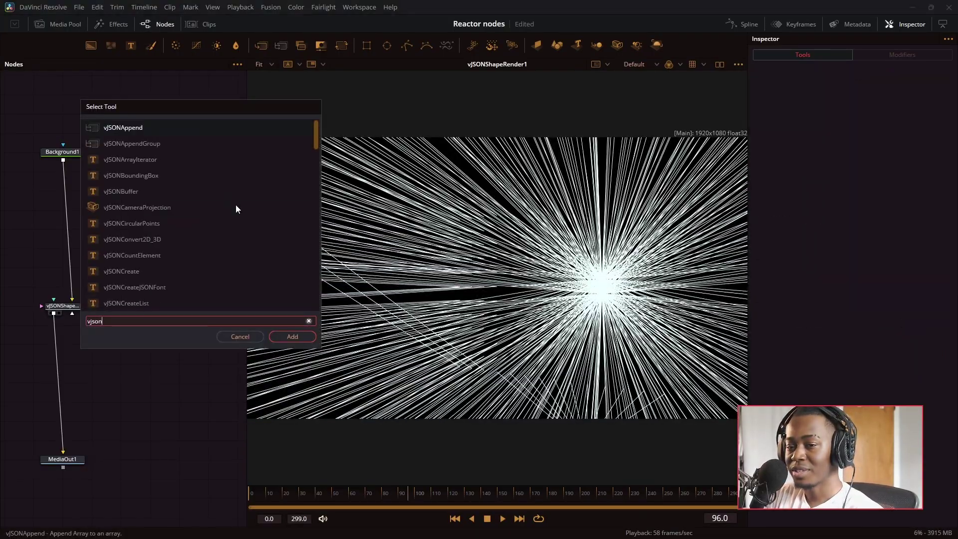
text(point)
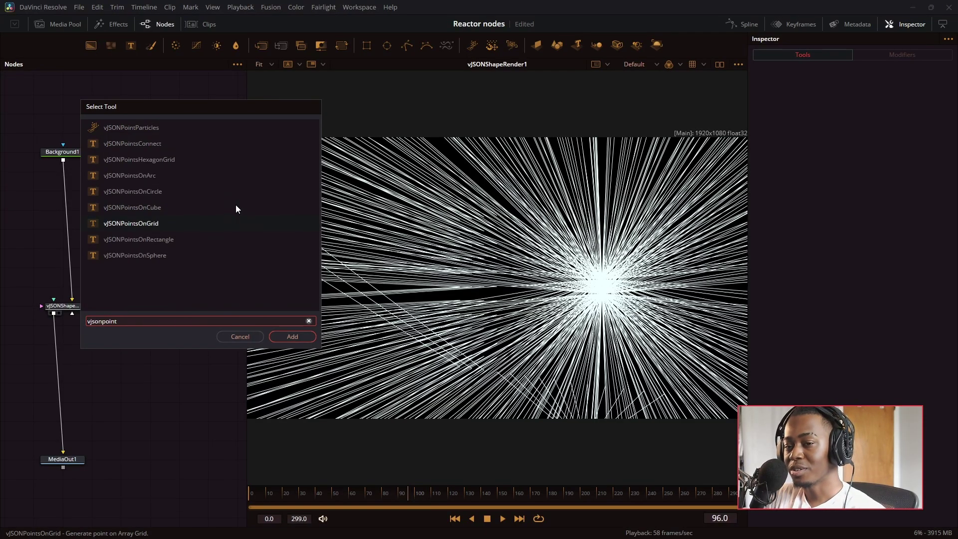
key(Return)
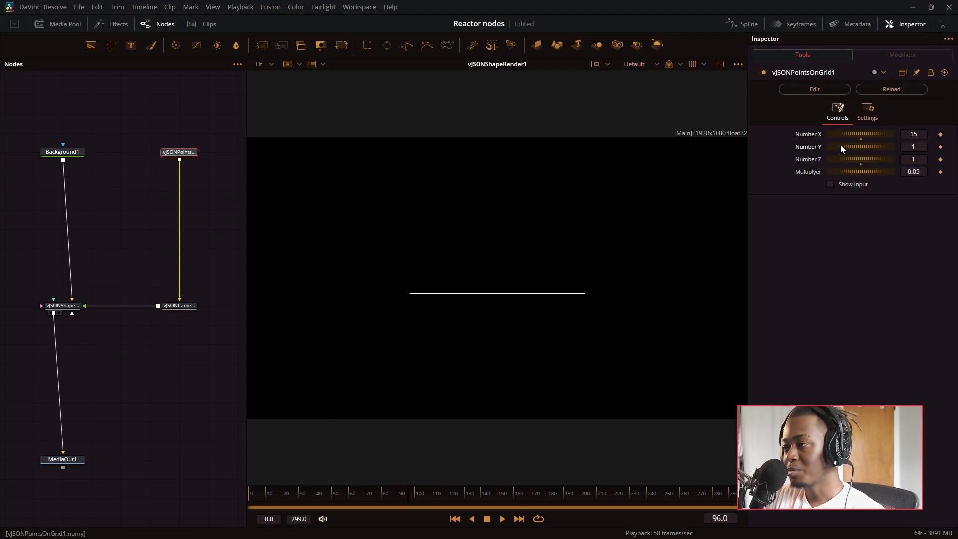
mouse_move(841, 146)
mouse_down()
mouse_move(849, 144)
mouse_move(847, 159)
mouse_up()
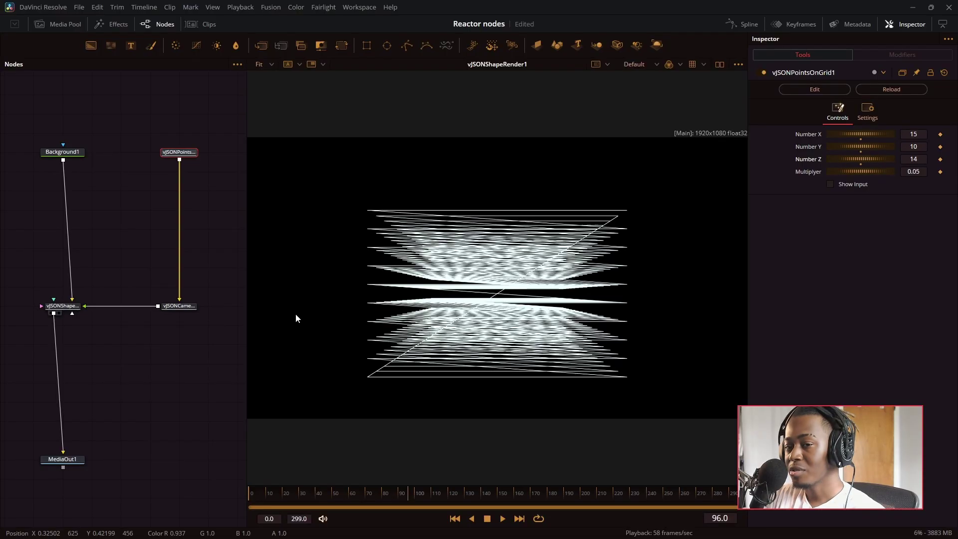
Set the camera projection's Y Offset to 0.035 and rotate the point grid to view it from another angle.
click(186, 305)
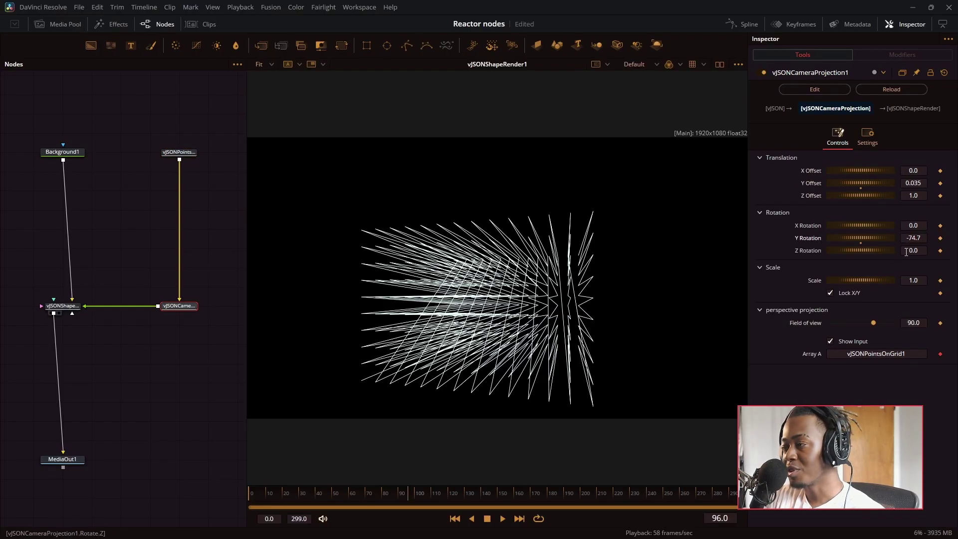
drag(908, 250, 674, 225)
drag(913, 238, 624, 268)
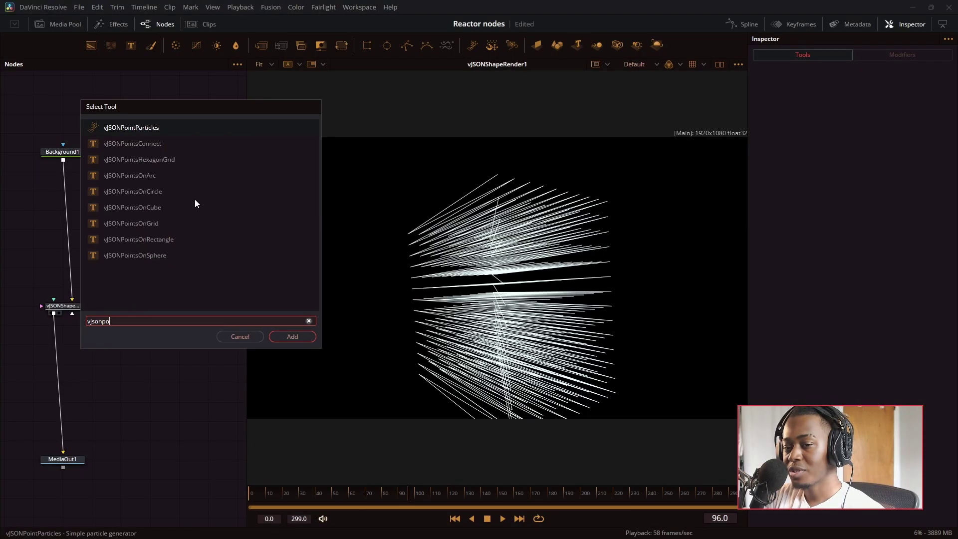
Replace the grid source with a vJSONPointsOnRectangle node and adjust the rectangle's width and height.
text(nt)
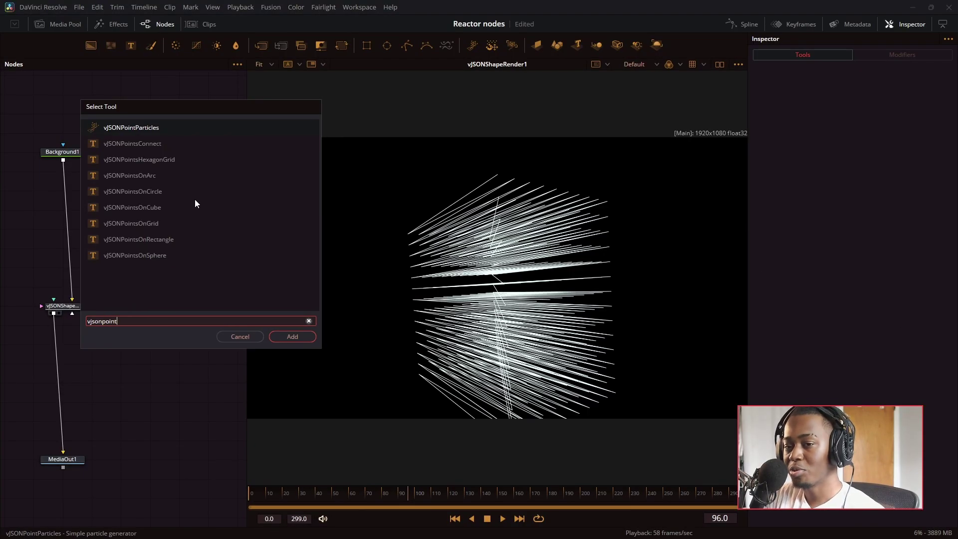
key(Down)
key(Down)
key(Return)
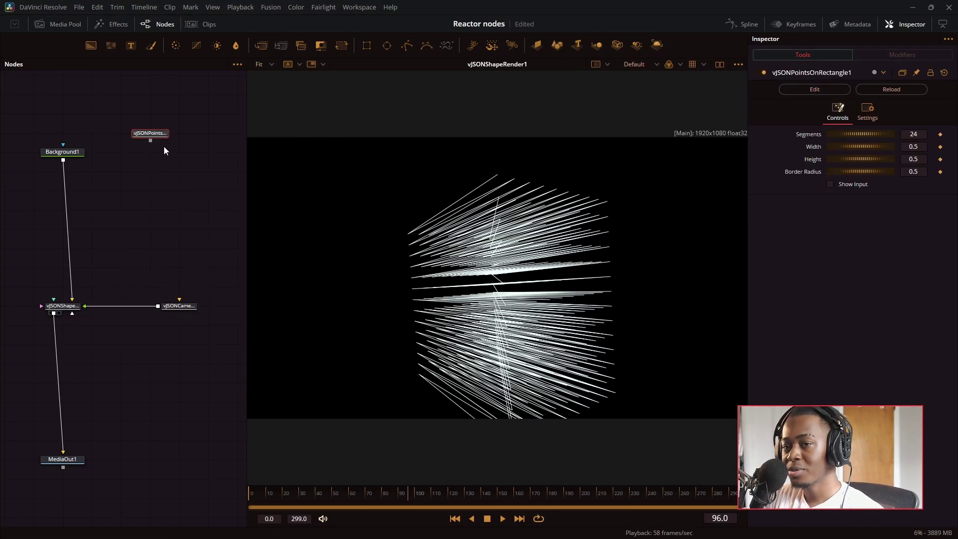
drag(845, 146, 867, 160)
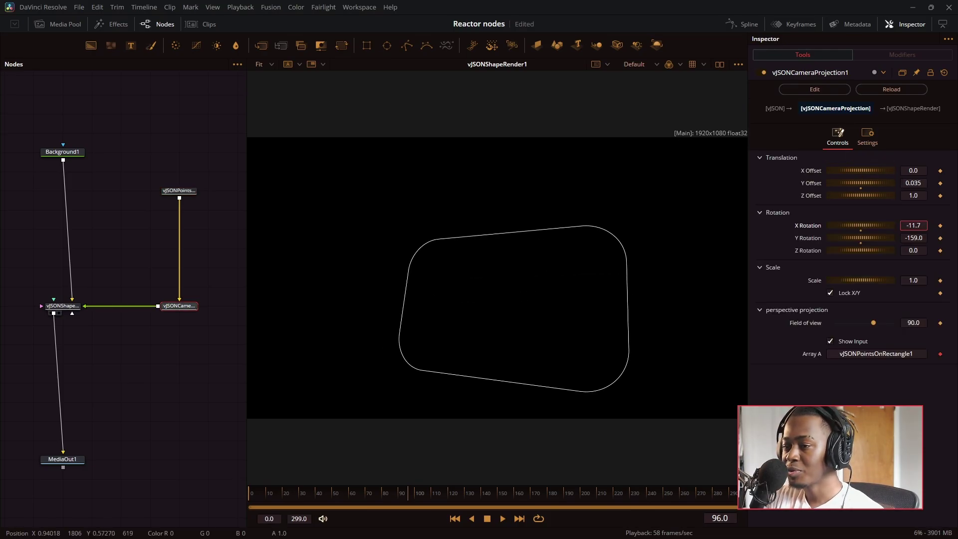
Replace the rectangle source with a vJSONPointsOnSphere node feeding the camera projection.
click(224, 247)
key(shift+space)
text(vjsonpoint)
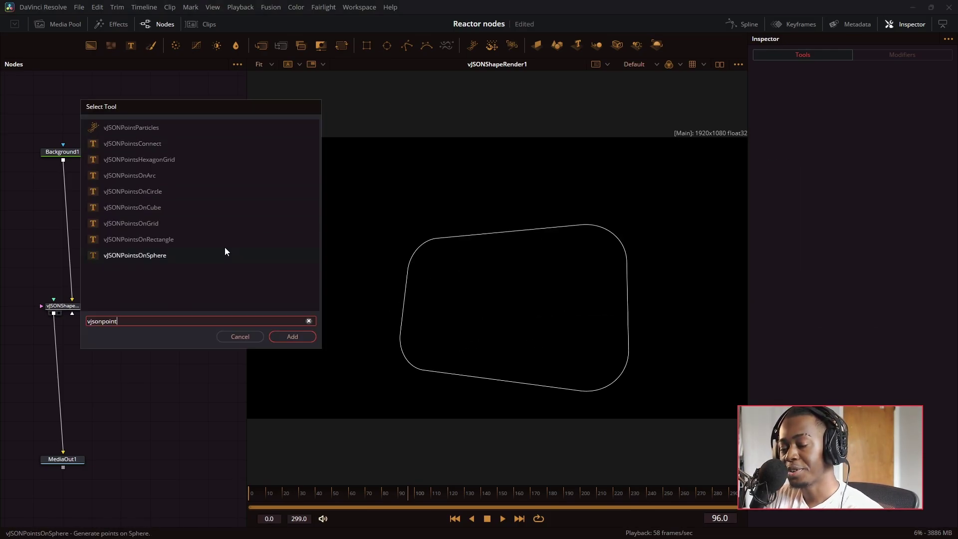
key(Return)
drag(141, 159, 167, 166)
Give the Fibonacci sphere 26 points, trim it to -0.636 at the top and 0.608 at the bottom, and enable Random Distance.
drag(861, 159, 835, 159)
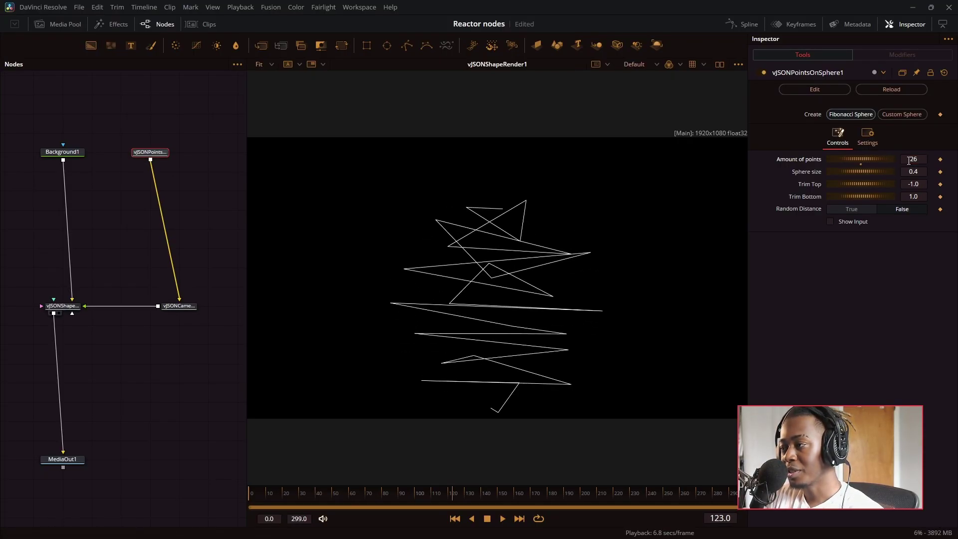
drag(914, 172, 894, 197)
key(ctrl+z)
click(915, 184)
click(869, 210)
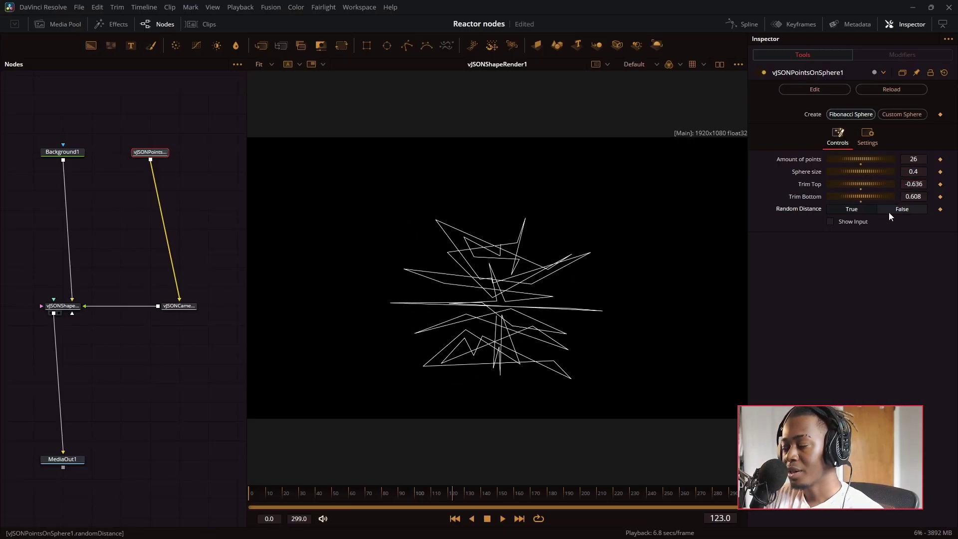
Raise the sphere's Amount of points to 73 and its Sphere size to 0.4053.
click(910, 158)
text(2)
mouse_move(914, 159)
mouse_down()
mouse_move(949, 158)
mouse_move(889, 173)
mouse_move(913, 173)
mouse_up()
Switch to Custom Sphere with 95 points, size 0.4118, random distance 0.152, seed 0.21 and Half distribution.
click(898, 116)
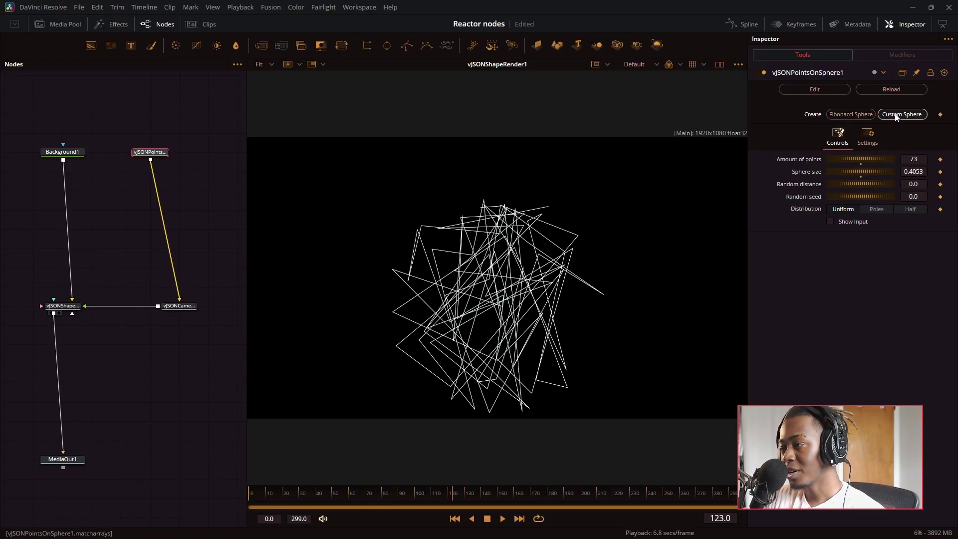
mouse_move(882, 160)
mouse_down()
mouse_move(873, 160)
mouse_move(885, 158)
mouse_move(871, 173)
mouse_move(880, 172)
mouse_up()
mouse_move(877, 184)
mouse_down()
mouse_move(913, 183)
mouse_move(872, 191)
mouse_move(883, 186)
mouse_move(881, 197)
mouse_up()
click(878, 209)
click(908, 212)
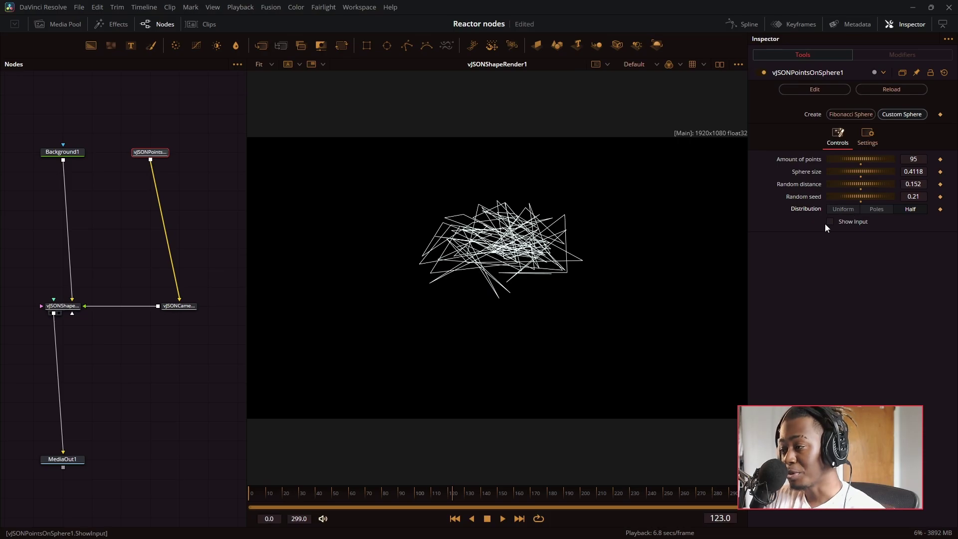
Add a vJSONCountElement node beside the sphere points node and connect the sphere's output to it.
click(173, 189)
key(shift+space)
text(v)
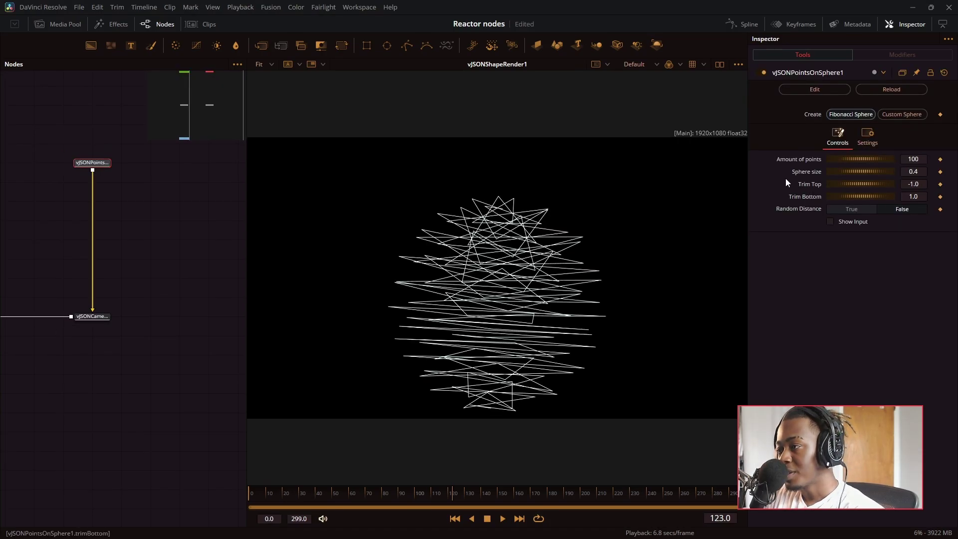
click(152, 187)
key(shift+space)
text(json)
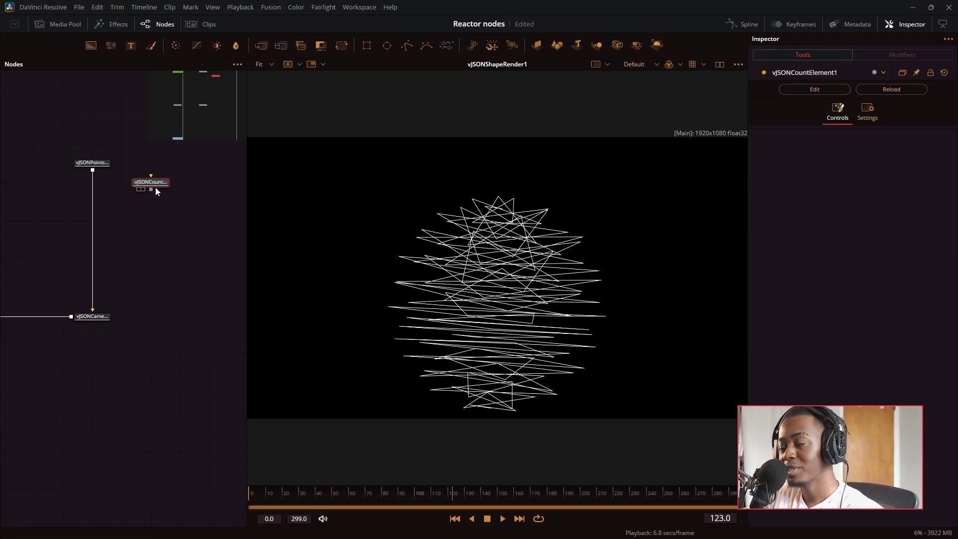
drag(149, 184, 149, 201)
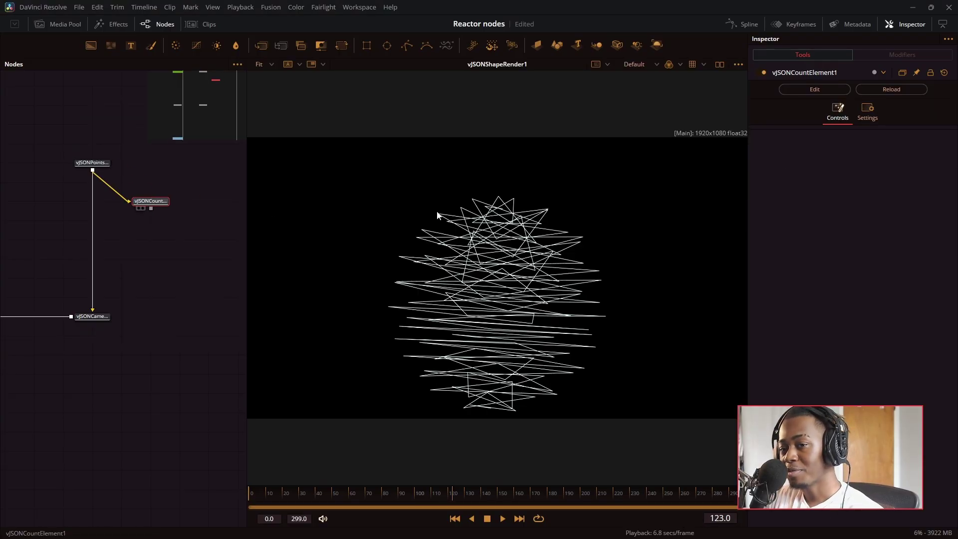
View the vJSONCountElement output while changing the sphere's Amount of points to 96.
key(1)
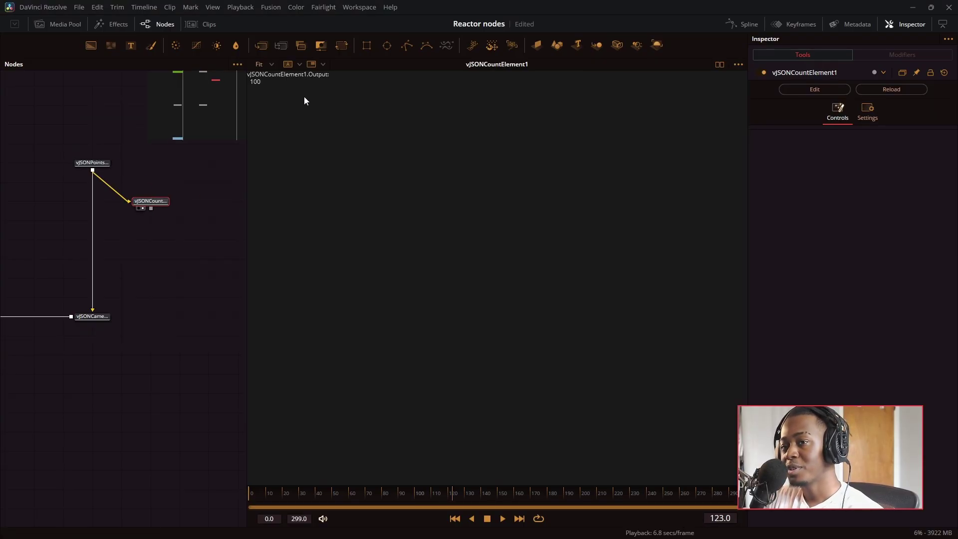
click(92, 162)
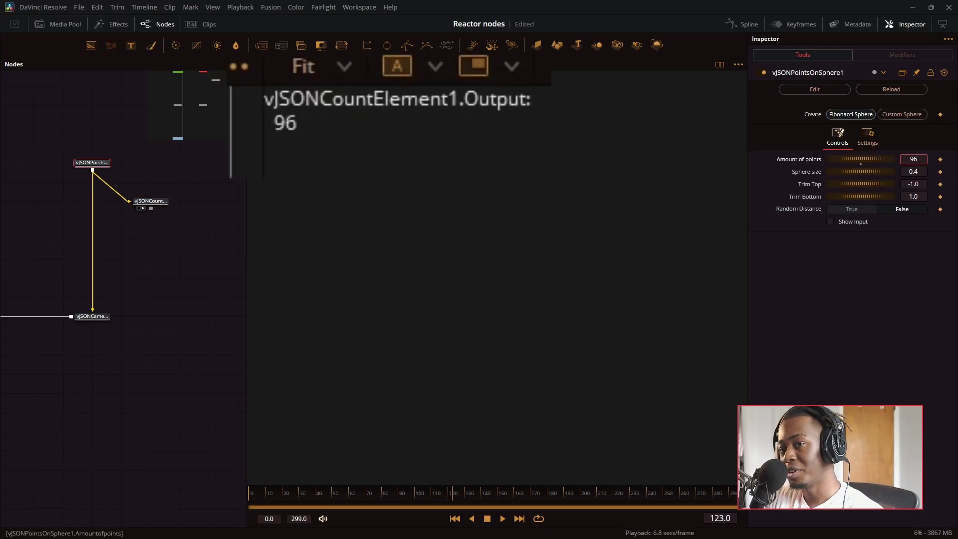
drag(861, 159, 851, 158)
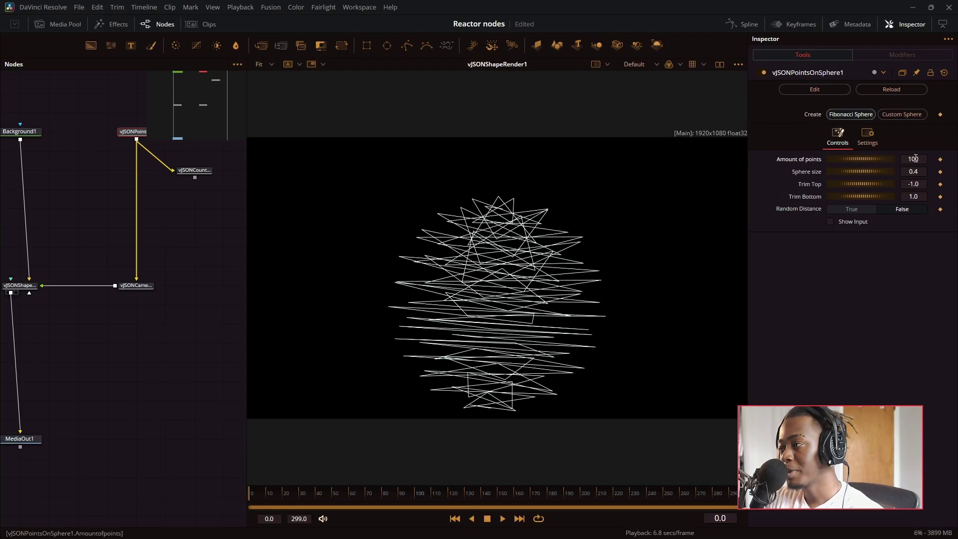
Set the sphere's Amount of points to 2 at frame 0 and scrub through the timeline to preview the animated growth.
double_click(916, 158)
text(2)
key(Tab)
click(284, 497)
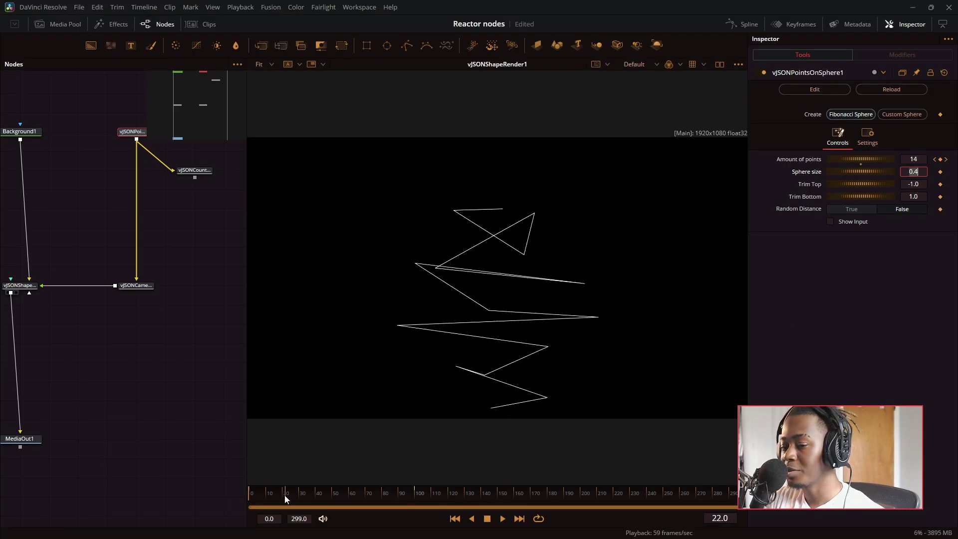
drag(285, 495, 336, 495)
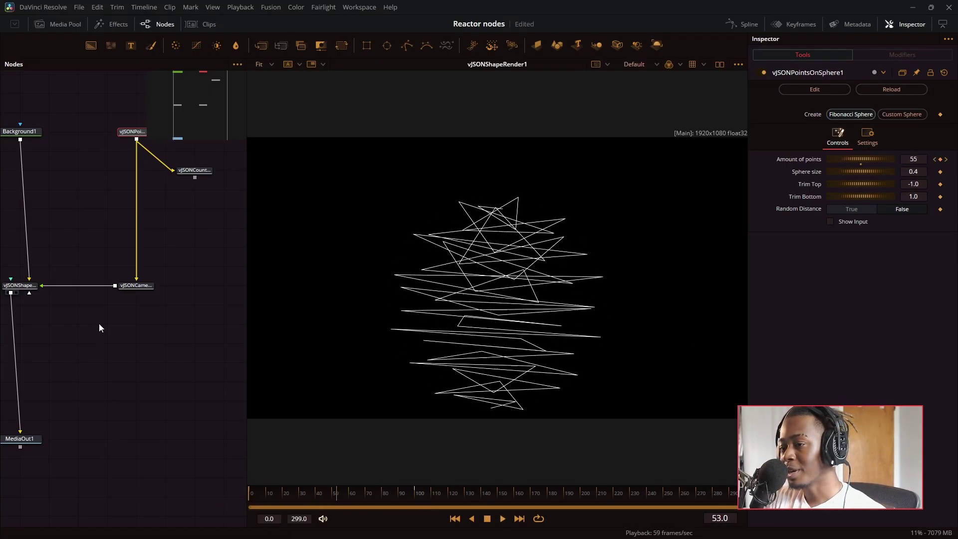
Add a Text1 node and merge it over the vJSONShapeRender output.
drag(98, 324, 41, 402)
click(137, 335)
click(131, 45)
drag(103, 418, 157, 346)
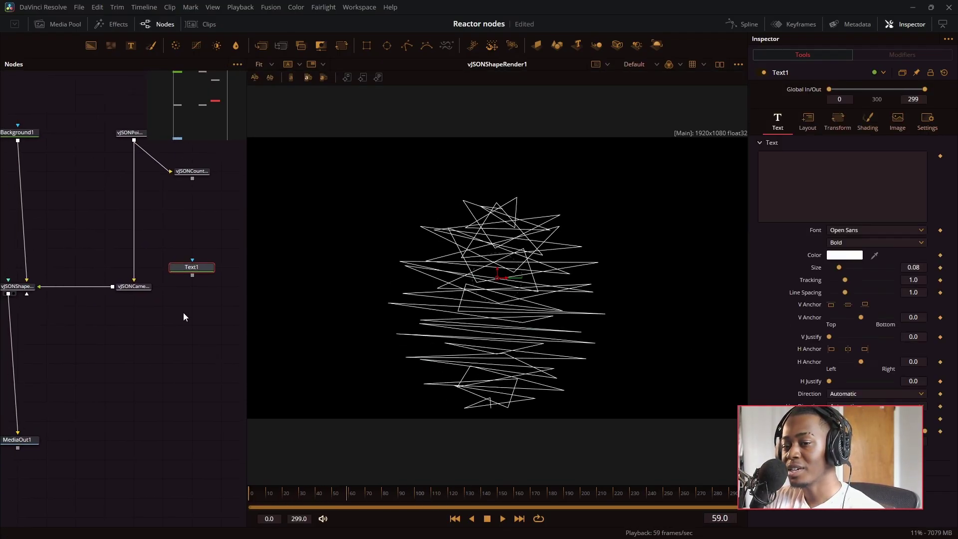
drag(192, 275, 18, 286)
Drive Text1's styled text with the expression vJSONCountElement1.Output and check the count node and Text1 settings.
click(792, 175)
right_click(792, 175)
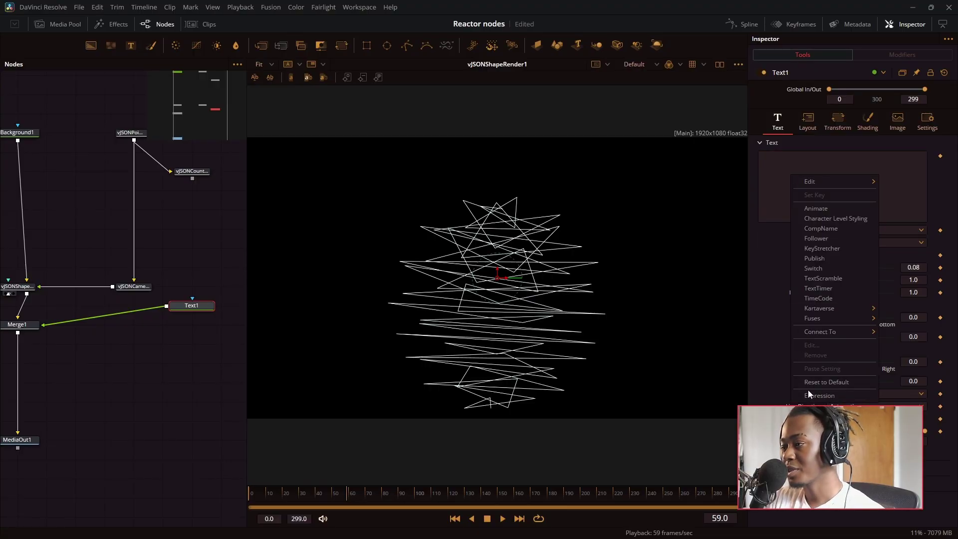
click(808, 391)
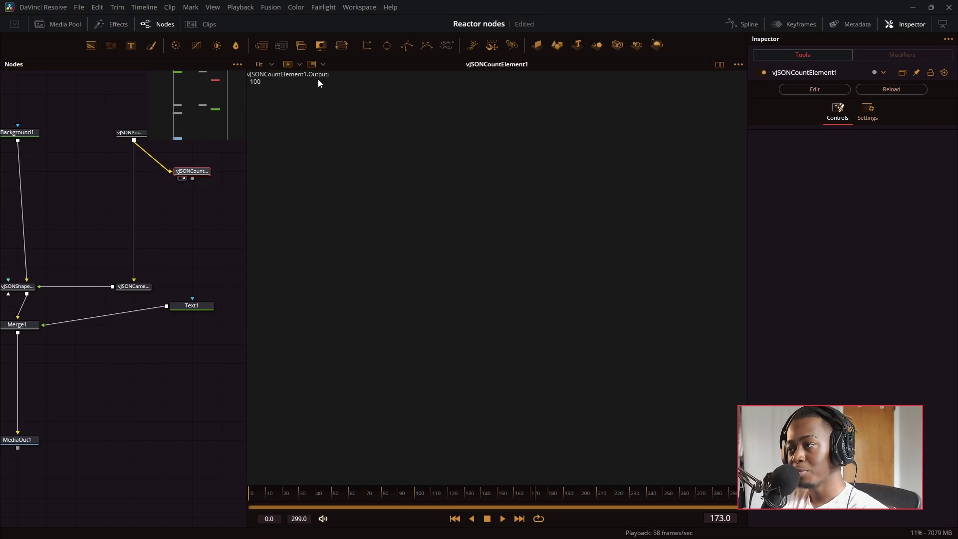
click(192, 306)
click(794, 230)
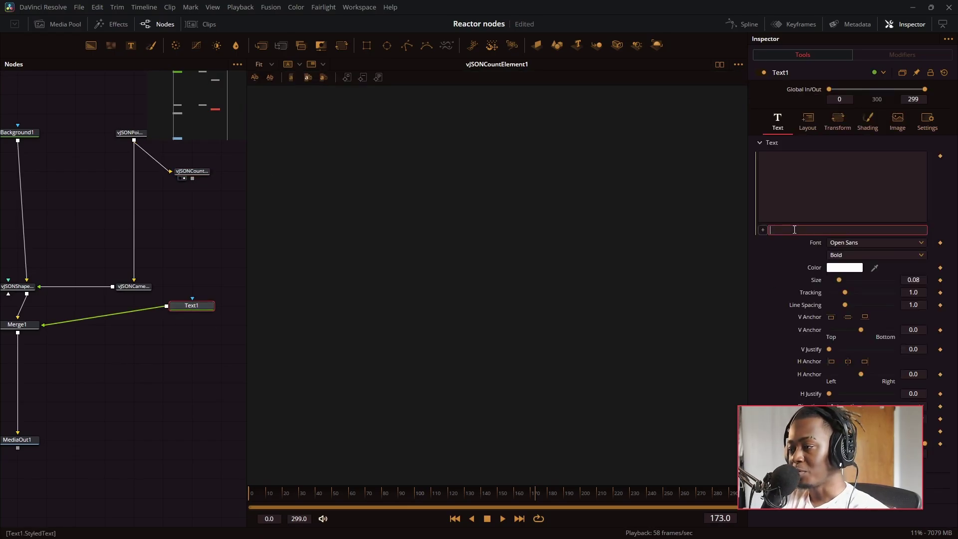
text(vJSONCountElement1.Output)
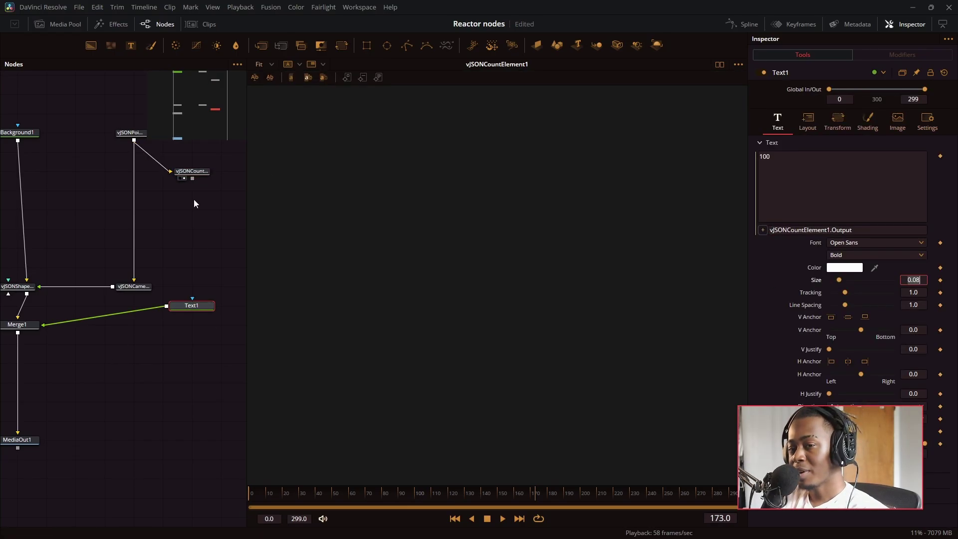
click(198, 173)
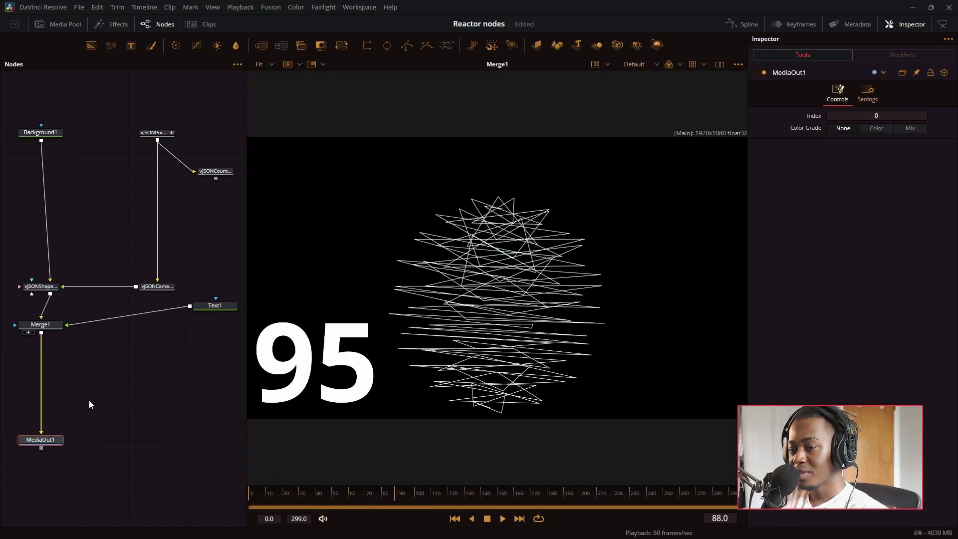
click(205, 302)
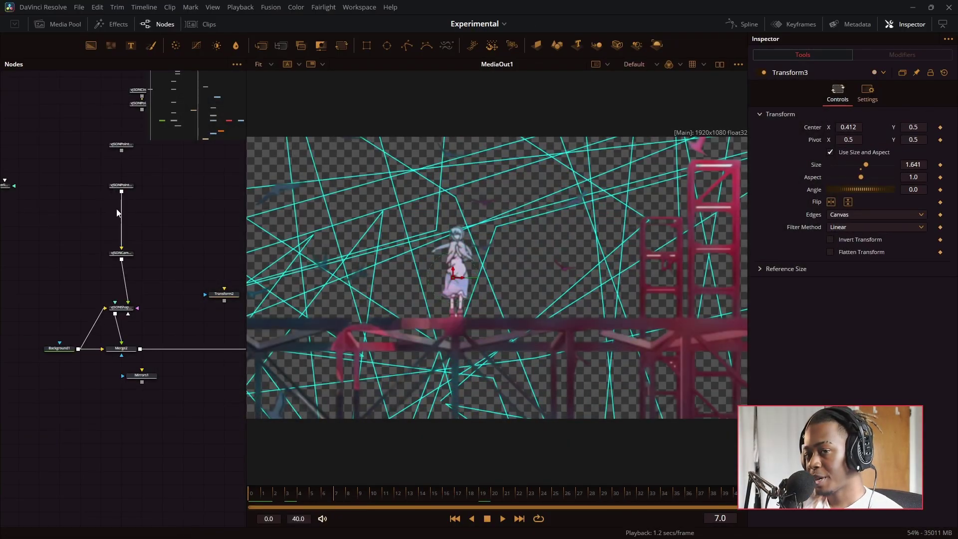
Examine the vJSONPointsOnSphere1 settings and the rest of the node chain through MediaOut1 in the Experimental composition.
scroll(173, 358, right, 2)
scroll(149, 364, up, 3)
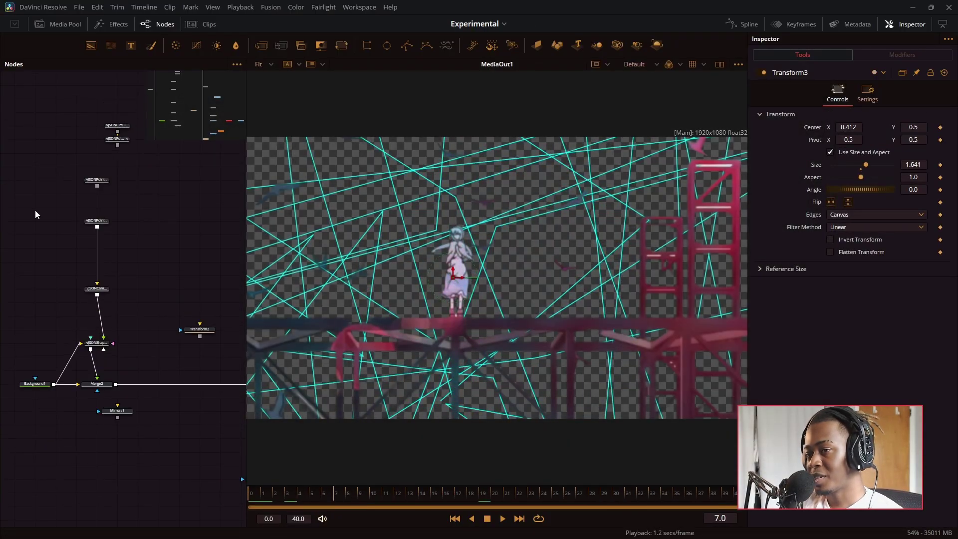
click(97, 221)
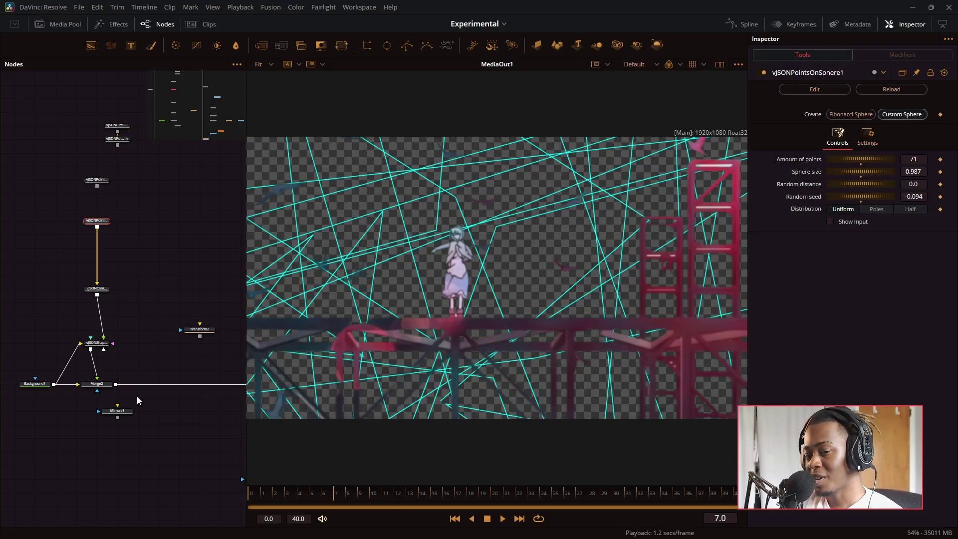
drag(136, 398, 8, 363)
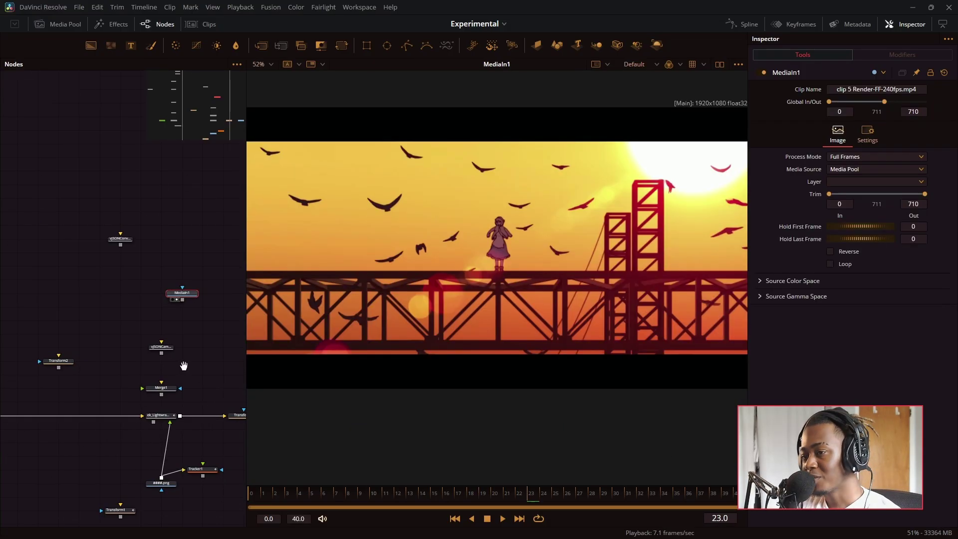
drag(184, 366, 11, 301)
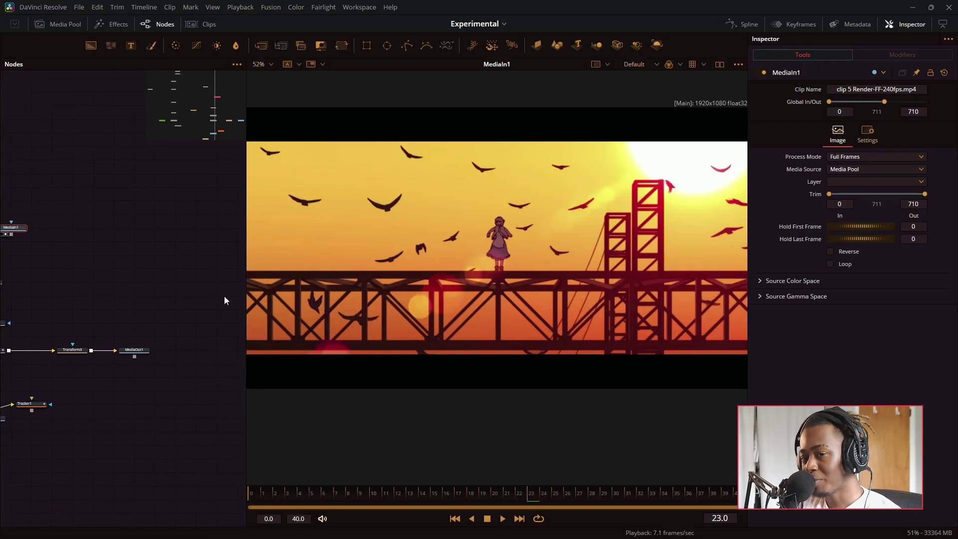
click(288, 65)
click(129, 357)
drag(497, 241, 811, 279)
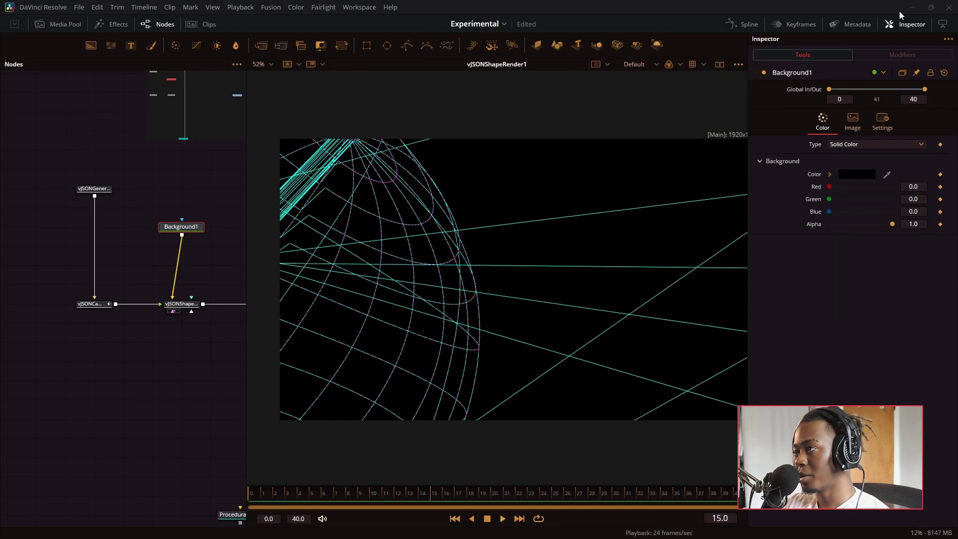
Review the settings of vJSONGenerateSphere1 and vJSONCameraProjection1 and the layout of the sphere composition's nodes.
click(94, 188)
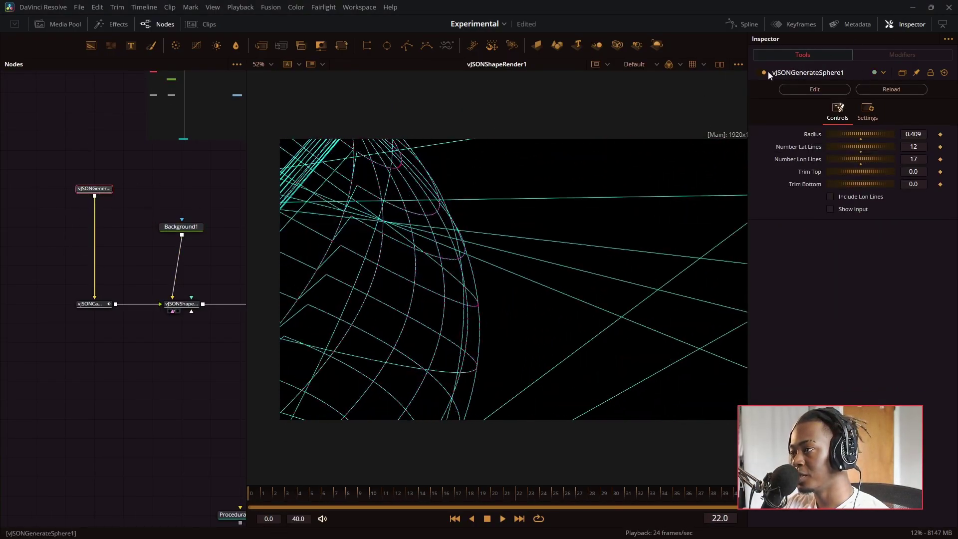
click(93, 303)
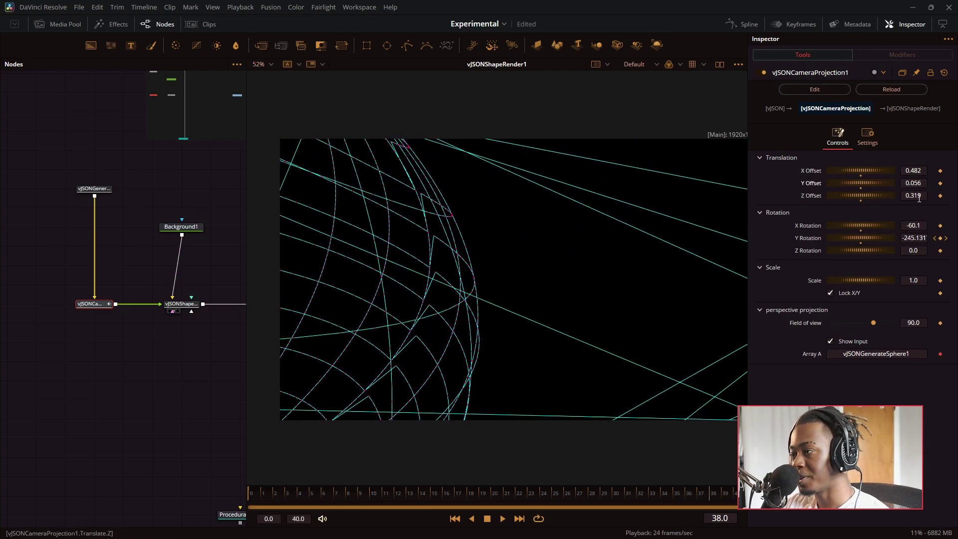
mouse_move(920, 199)
mouse_down()
mouse_move(885, 198)
mouse_move(947, 199)
mouse_move(919, 198)
mouse_up()
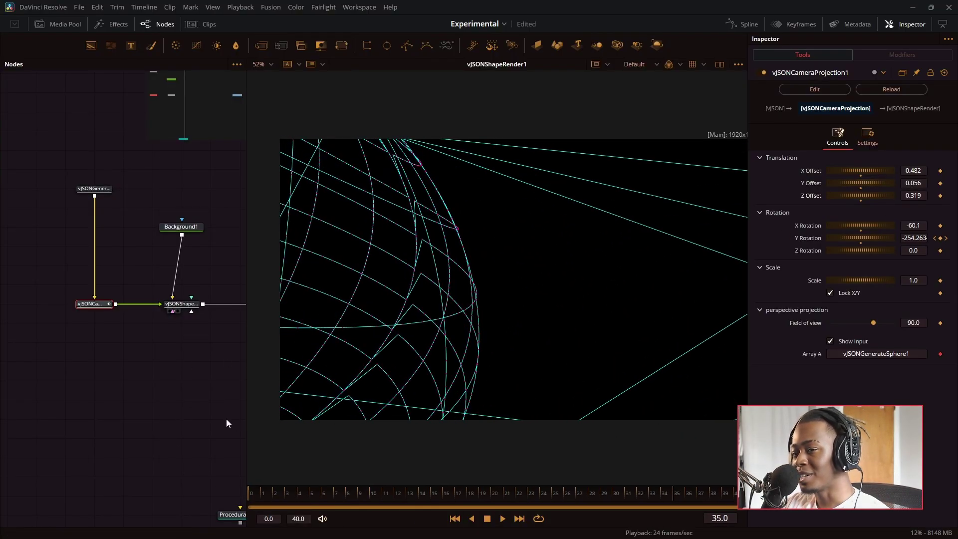
drag(227, 419, 230, 300)
scroll(223, 304, down, 3)
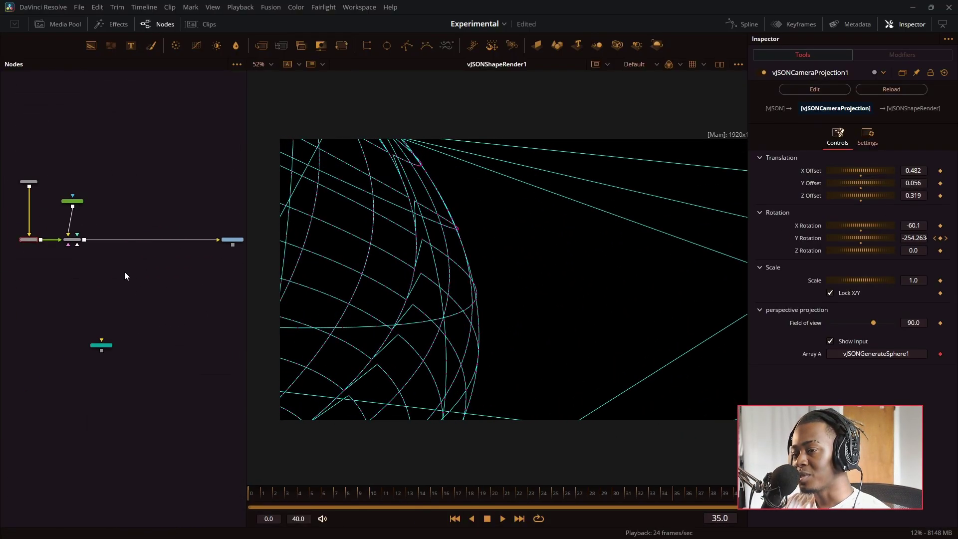
Open the Fusion composition of the adjustment clip above the sphere clip and inspect its effects from uniVHS1 to S_WarpFishEye1 and CRTit.
key(shift+4)
click(455, 422)
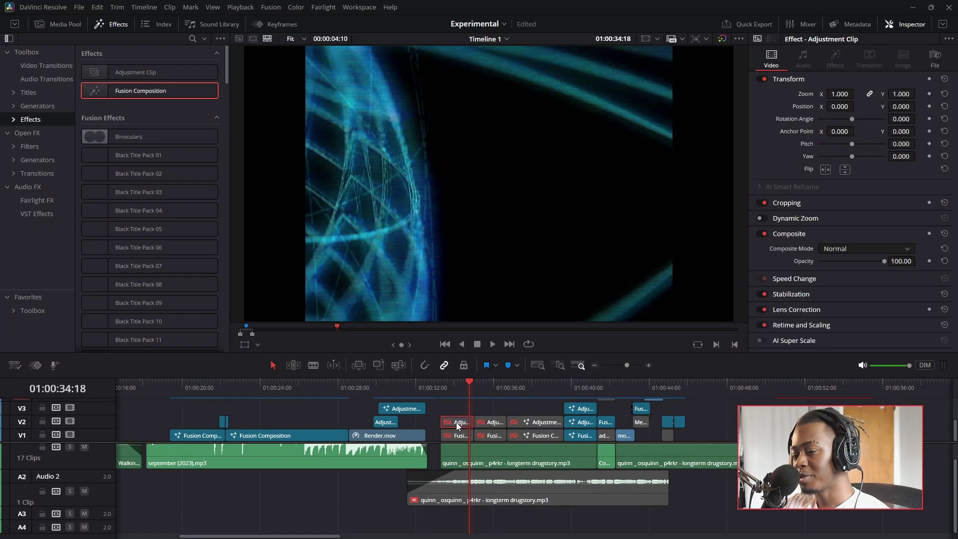
key(shift+5)
drag(213, 201, 157, 355)
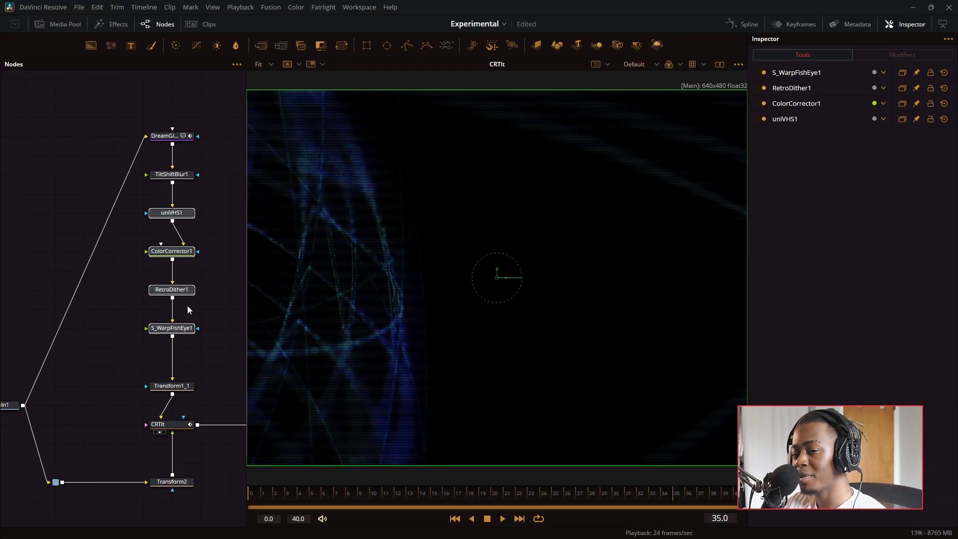
click(172, 424)
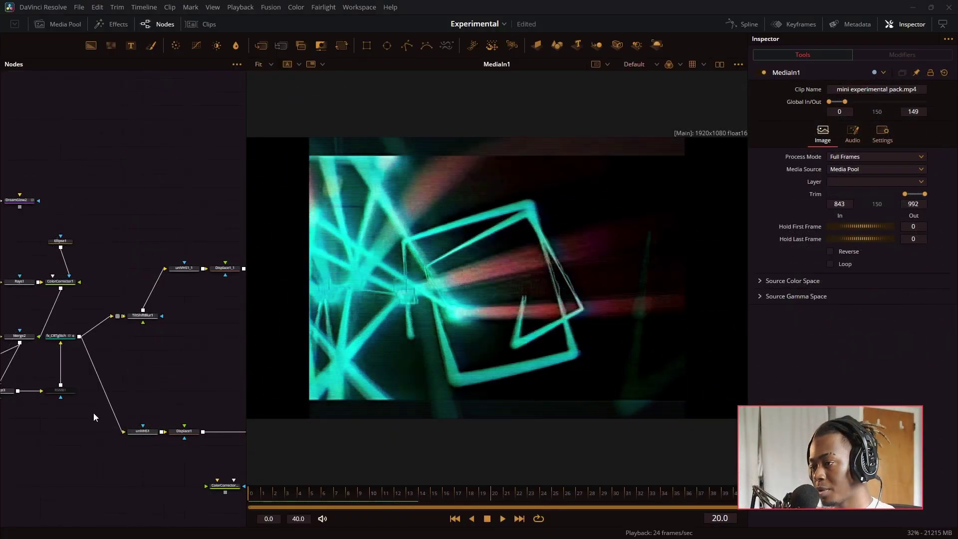
Widen the node graph and select the effect chain from uniVHS1_1 to Transform1 for review.
drag(175, 402, 58, 368)
drag(248, 340, 331, 330)
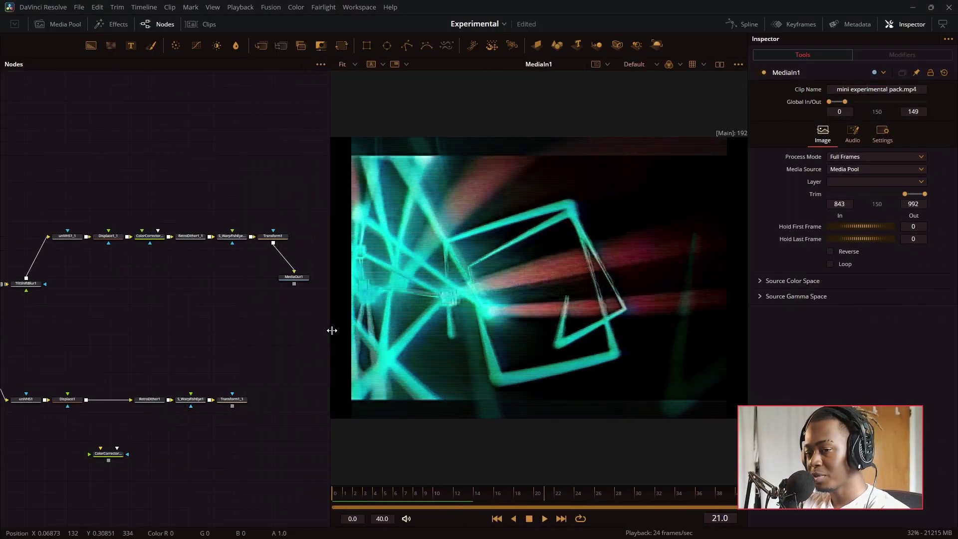
drag(43, 182, 289, 241)
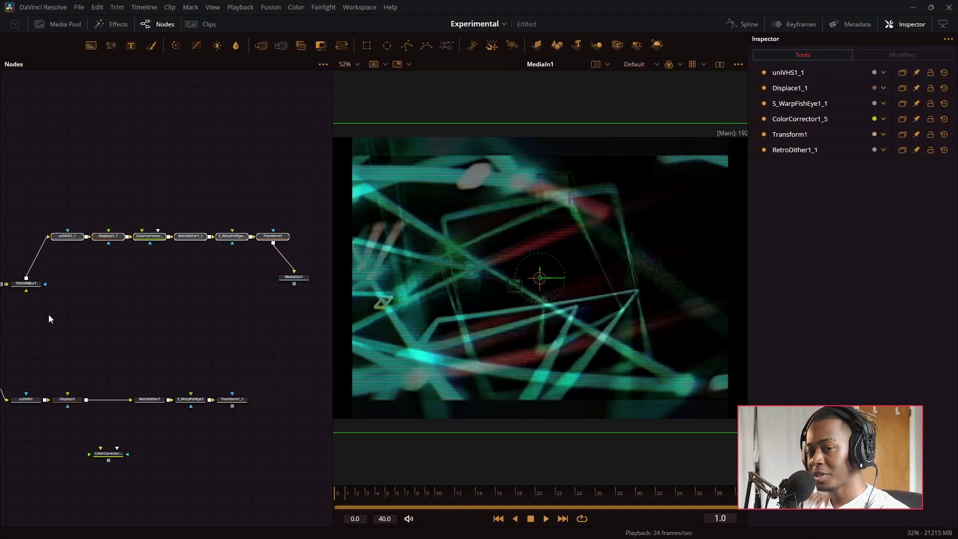
View the vJSONShapeRender2 output and inspect its sphere points branch, highlighting vJSONPerlin3Noise2 and vJSONPacker1_1.
drag(49, 315, 184, 297)
drag(108, 333, 178, 292)
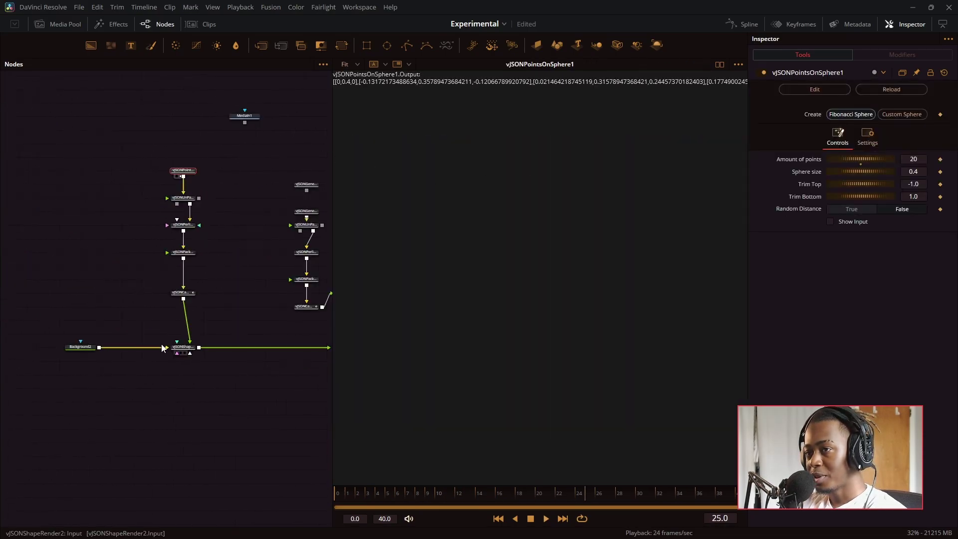
click(183, 293)
click(183, 347)
drag(221, 205, 176, 265)
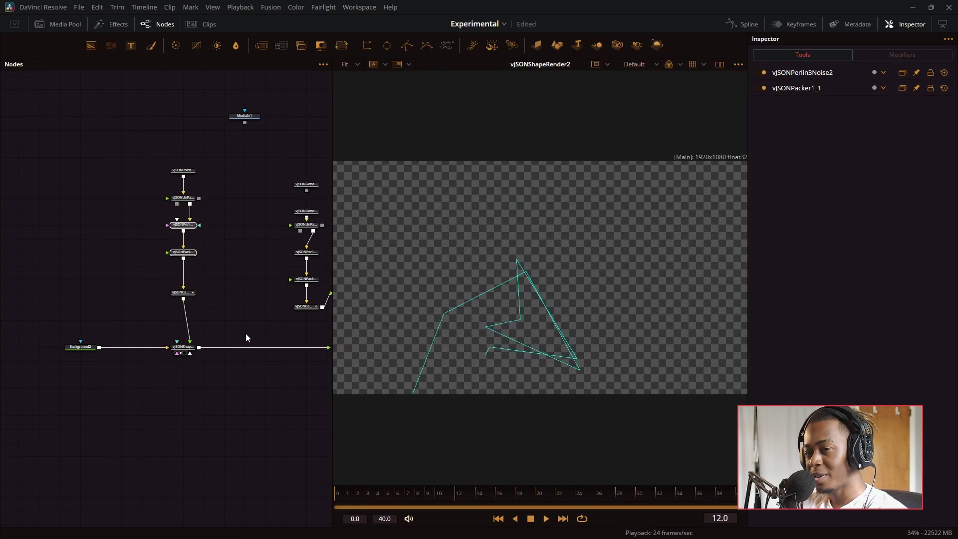
drag(246, 333, 167, 334)
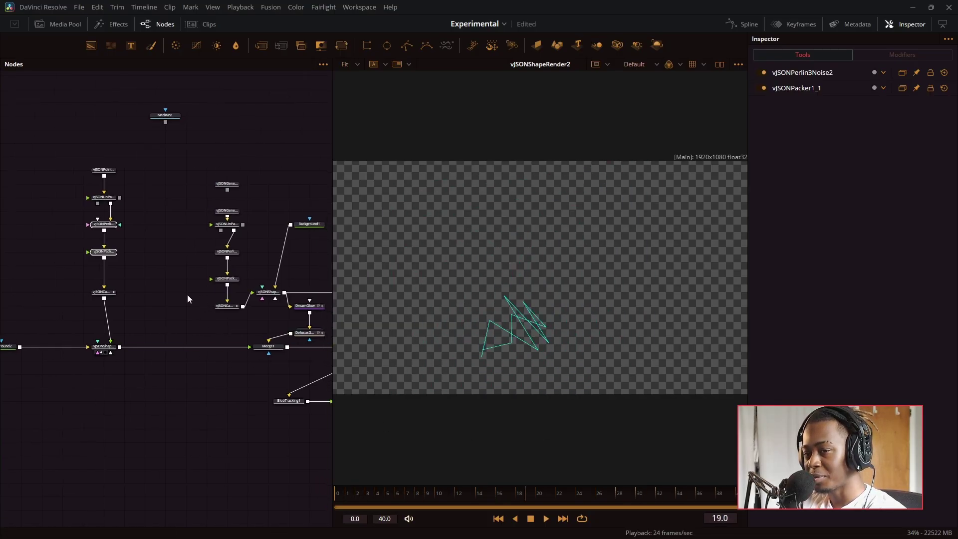
Inspect the vJSONGenerateSpirals1 branch, viewing vJSONCameraProjection1 and vJSONShapeRender1 and highlighting the spiral, unpacker and Perlin noise nodes.
scroll(192, 230, up, 2)
click(206, 195)
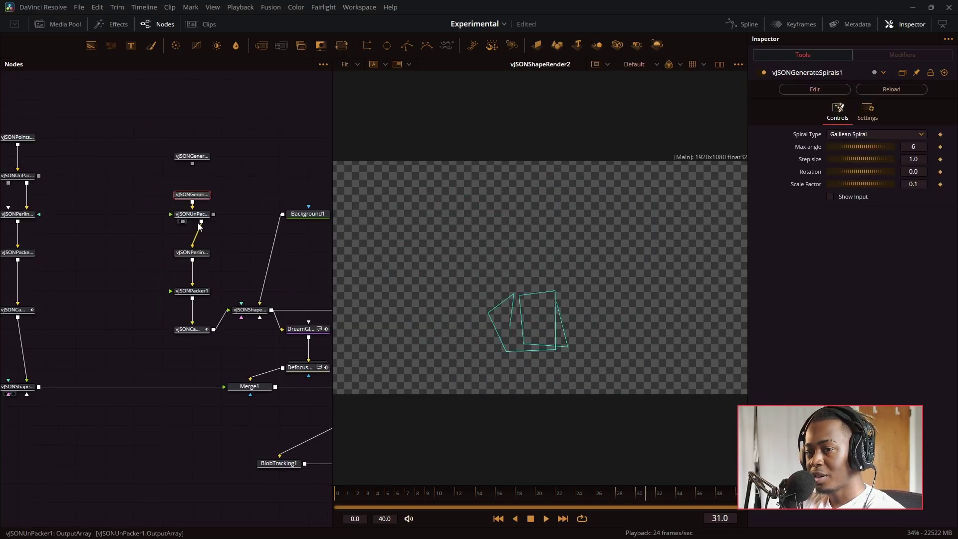
click(196, 332)
key(1)
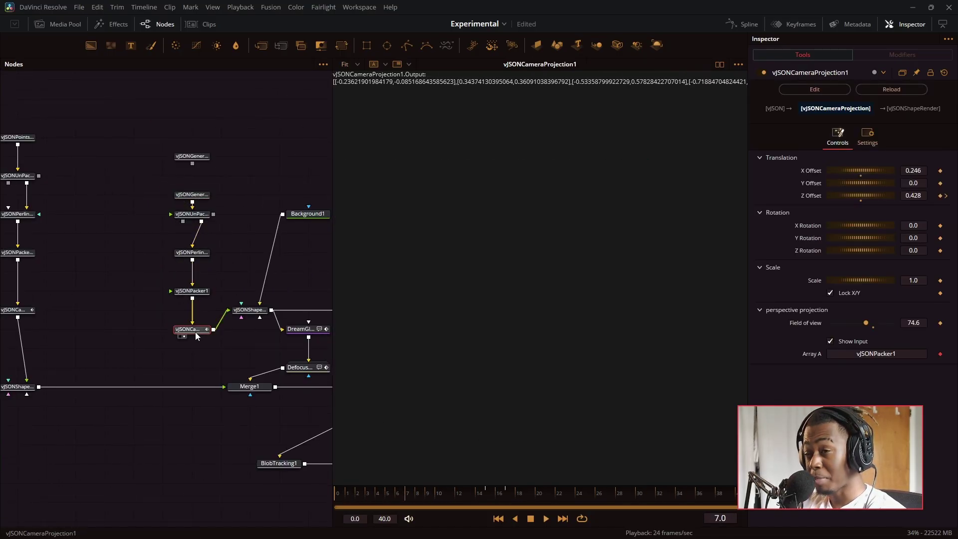
click(248, 312)
key(2)
drag(227, 197, 200, 267)
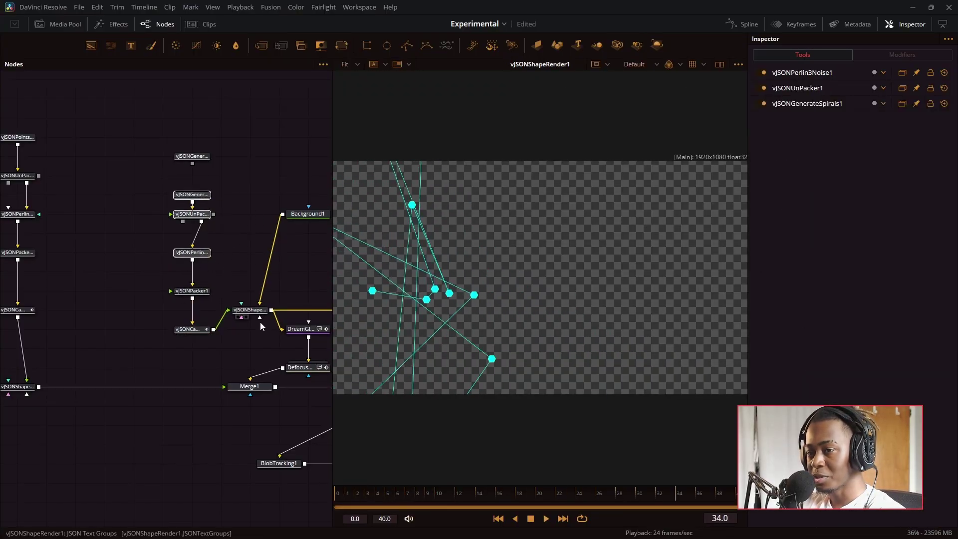
drag(260, 322, 123, 322)
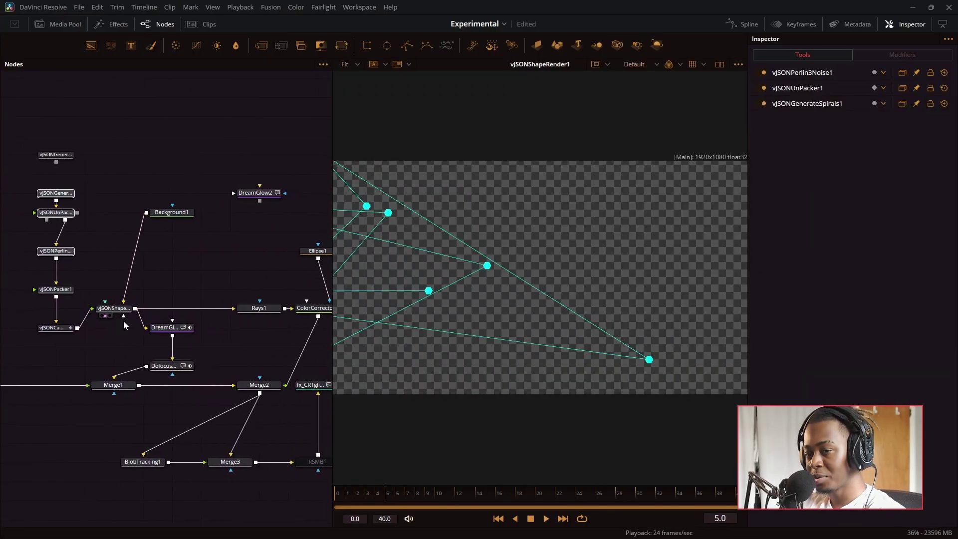
View the glow, defocus, Merge1, Rays1 and ColorCorrector1 stages that follow vJSONShapeRender1.
click(165, 328)
key(2)
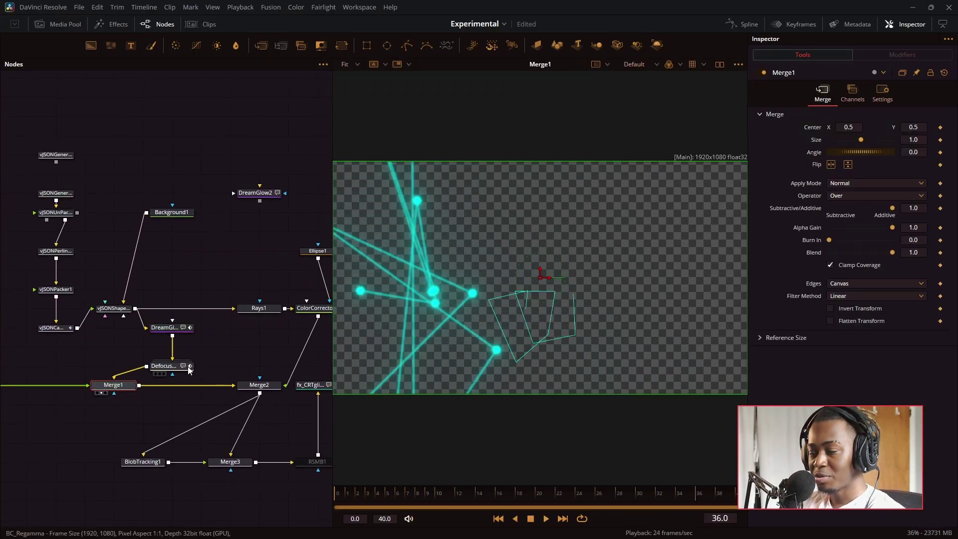
click(168, 366)
drag(202, 405, 33, 393)
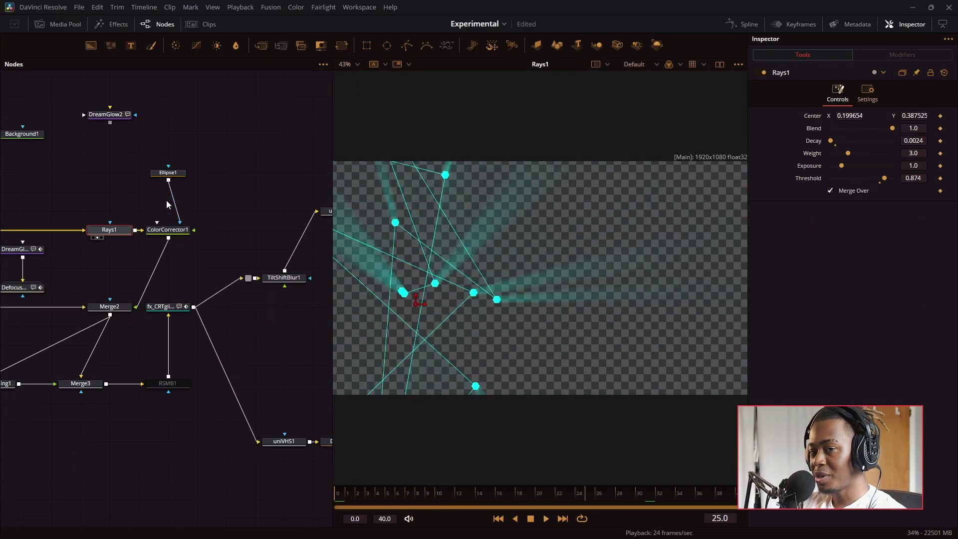
click(171, 233)
key(2)
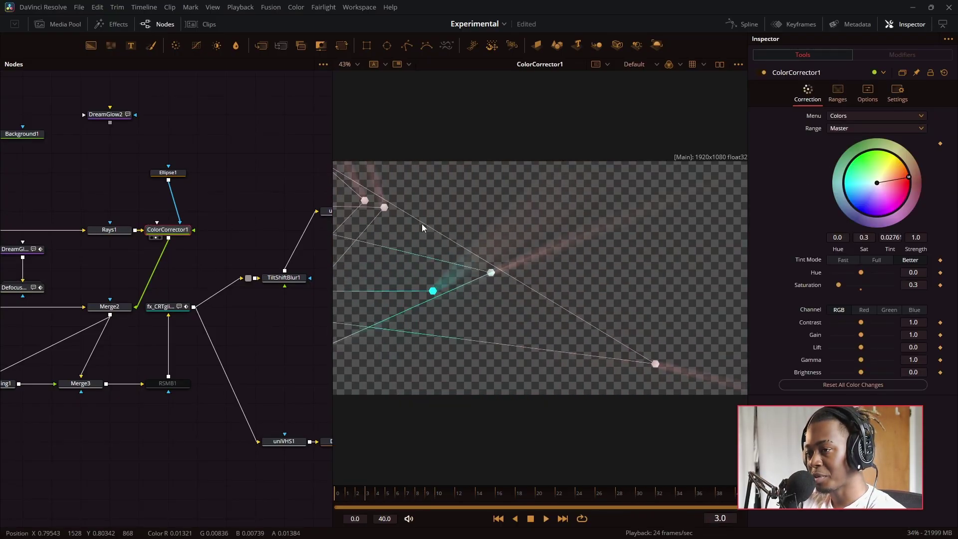